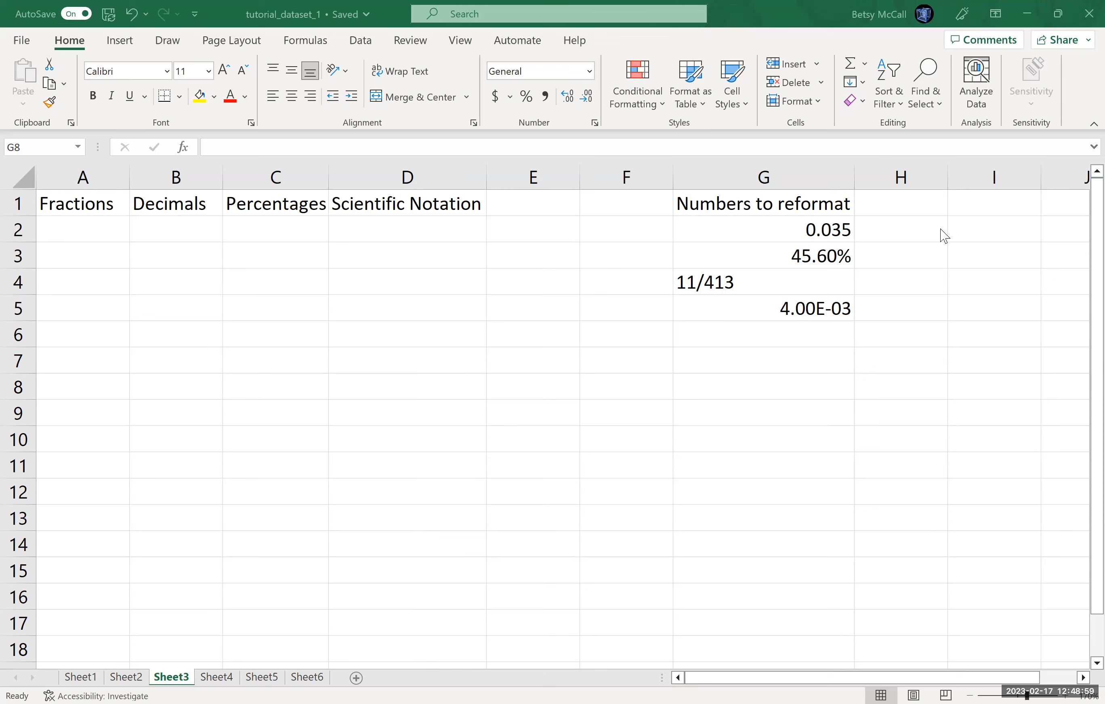
Step: Enter a formula in A2 that references cell G2
click(807, 237)
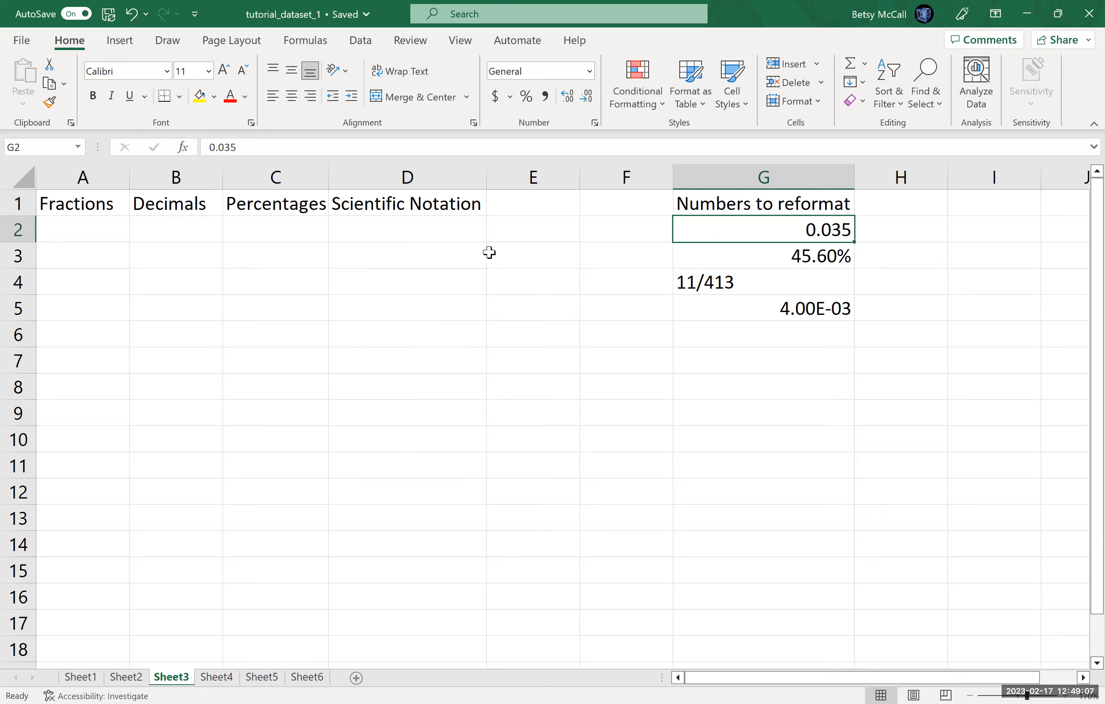
click(63, 227)
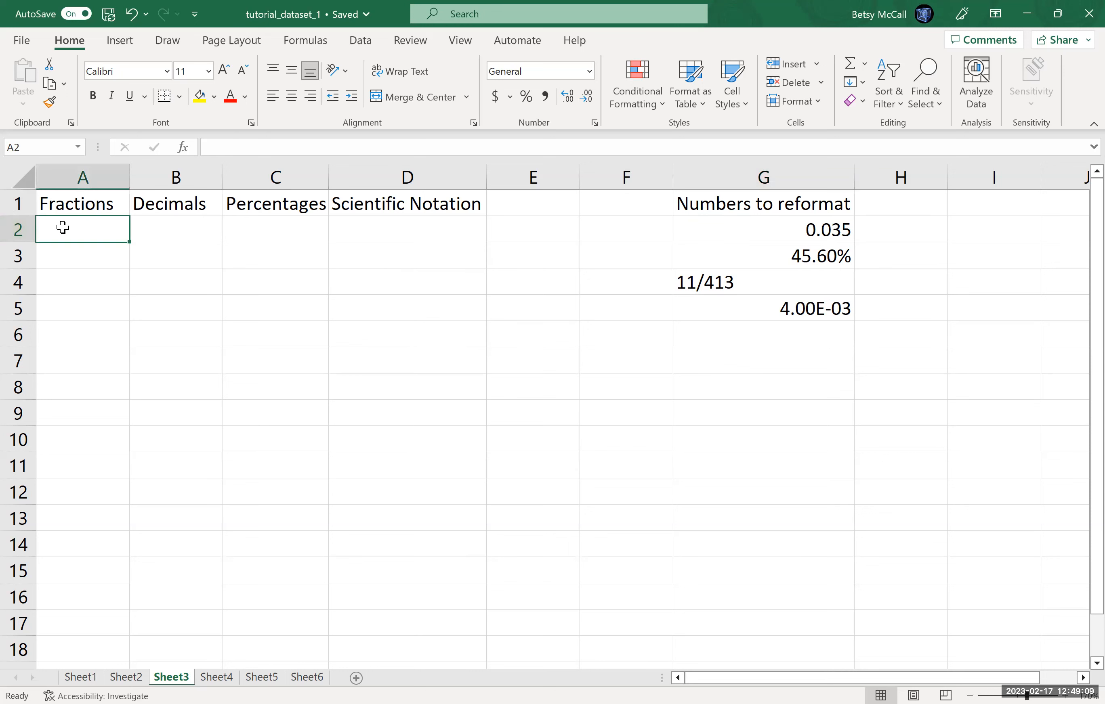
text(=)
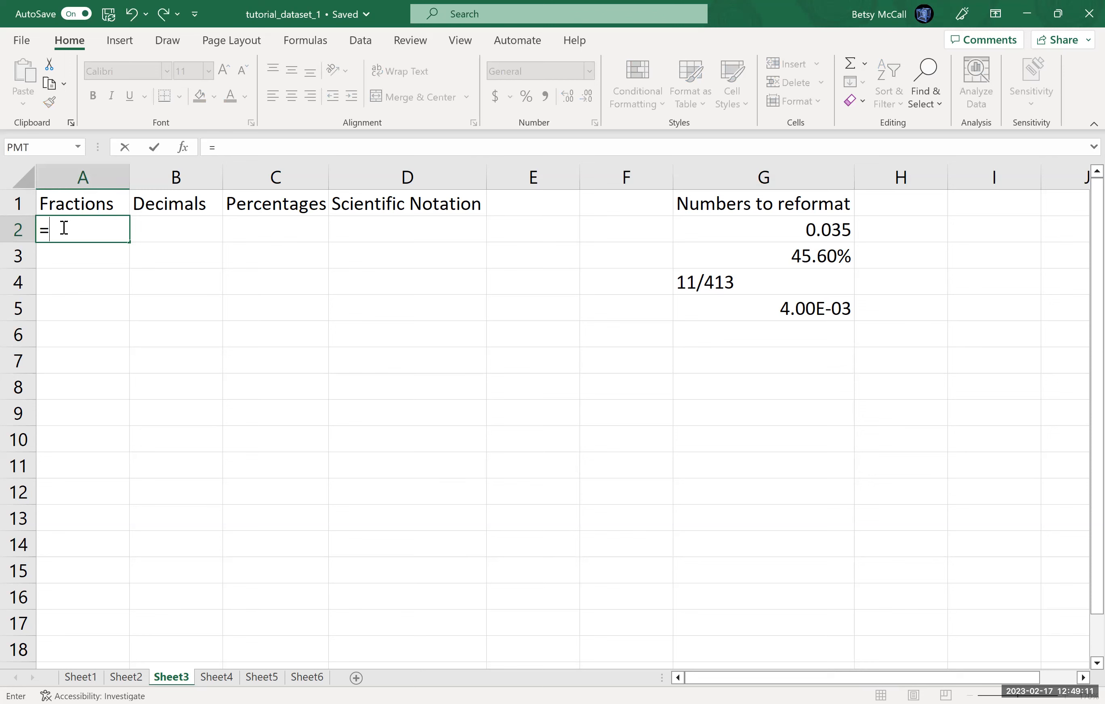
click(791, 231)
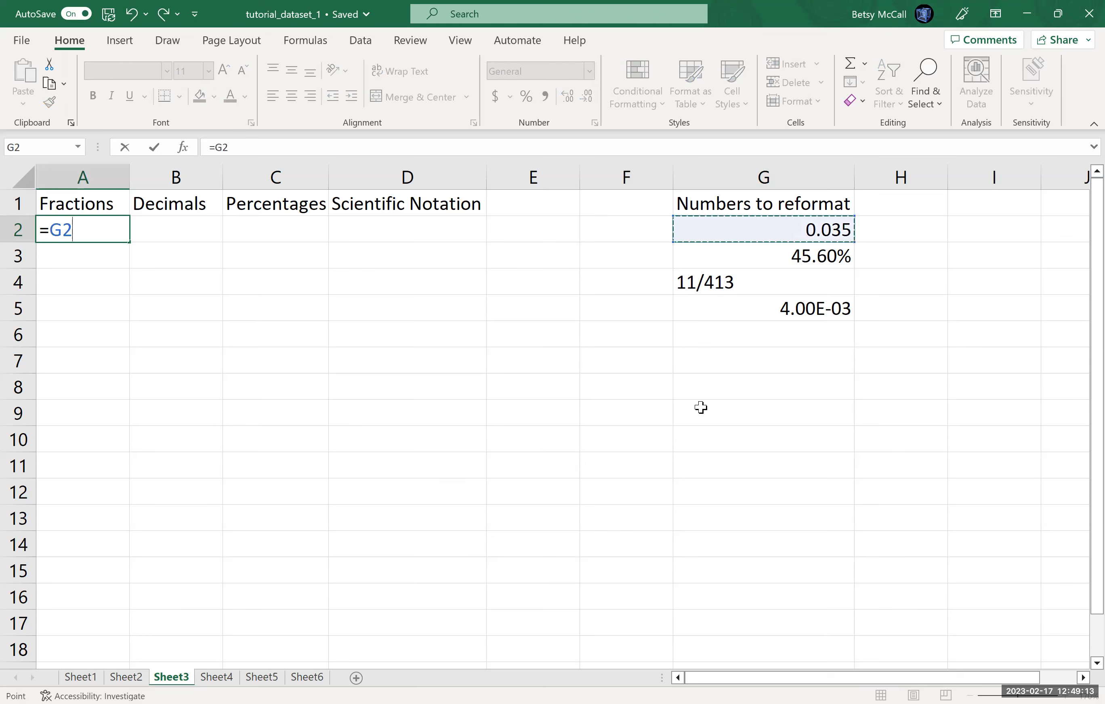
key(Return)
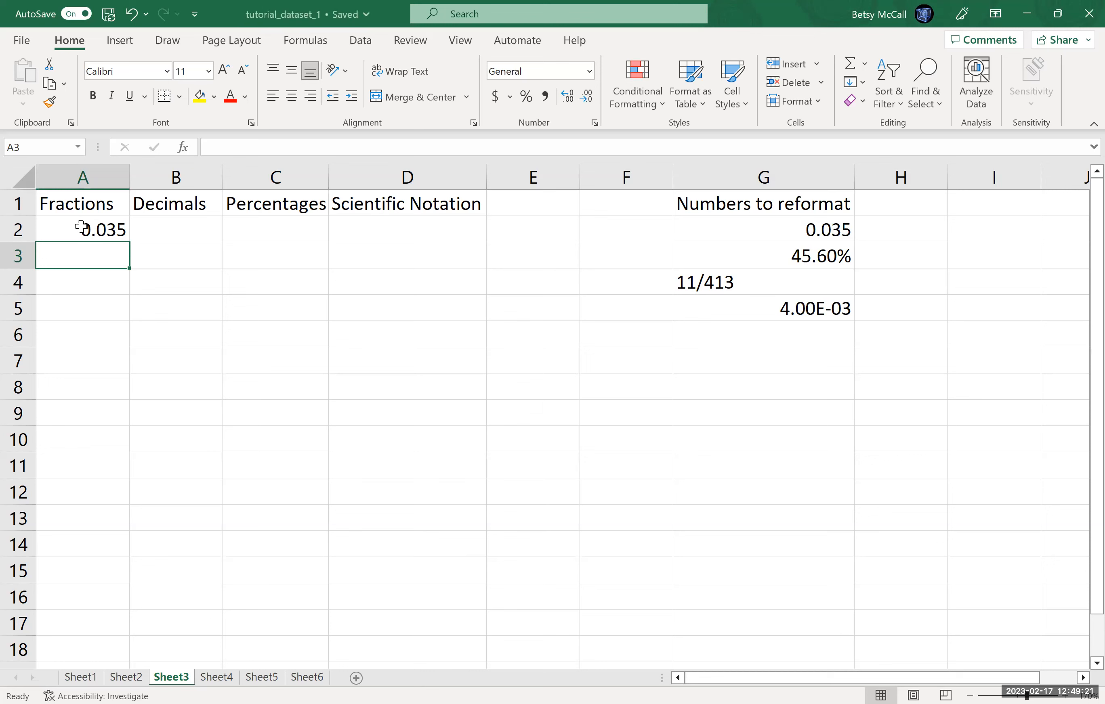
Step: Format A2 as a Fraction, comparing type options and choosing Up to three digits (312/943)
click(82, 228)
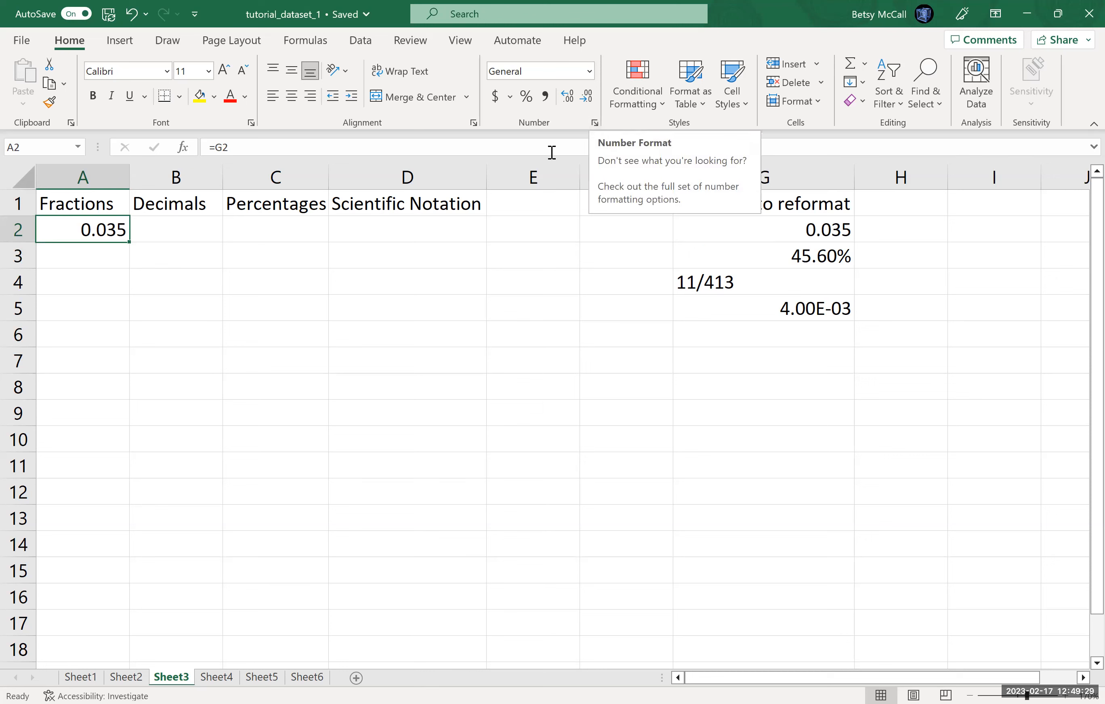
click(594, 124)
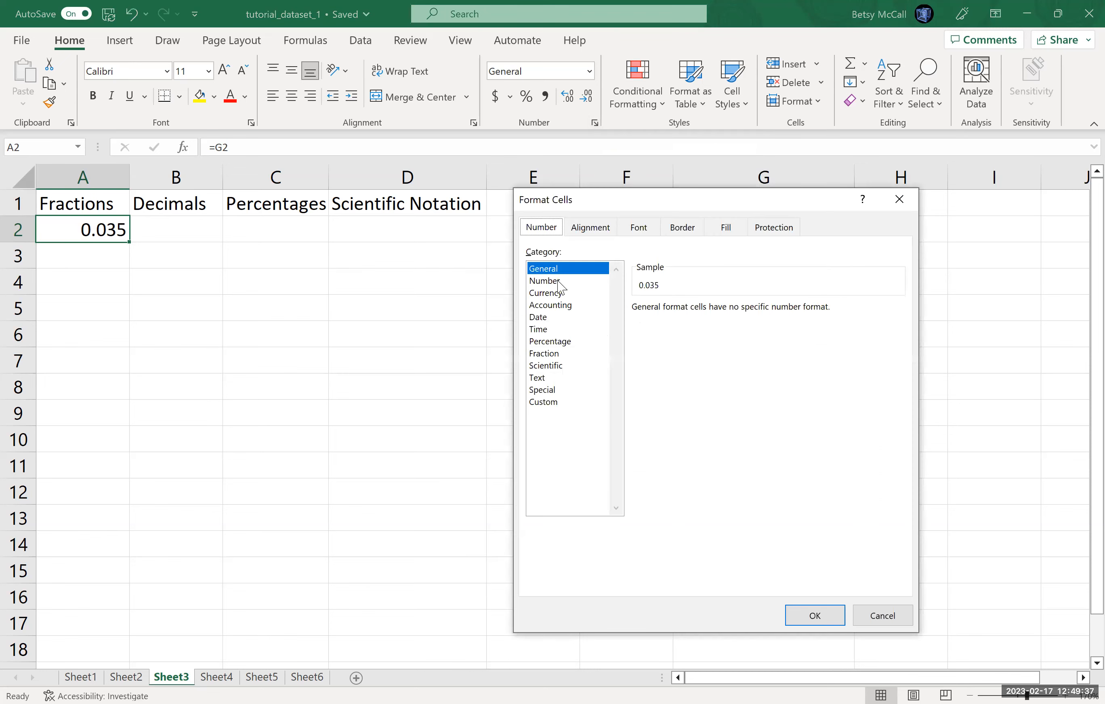
click(548, 355)
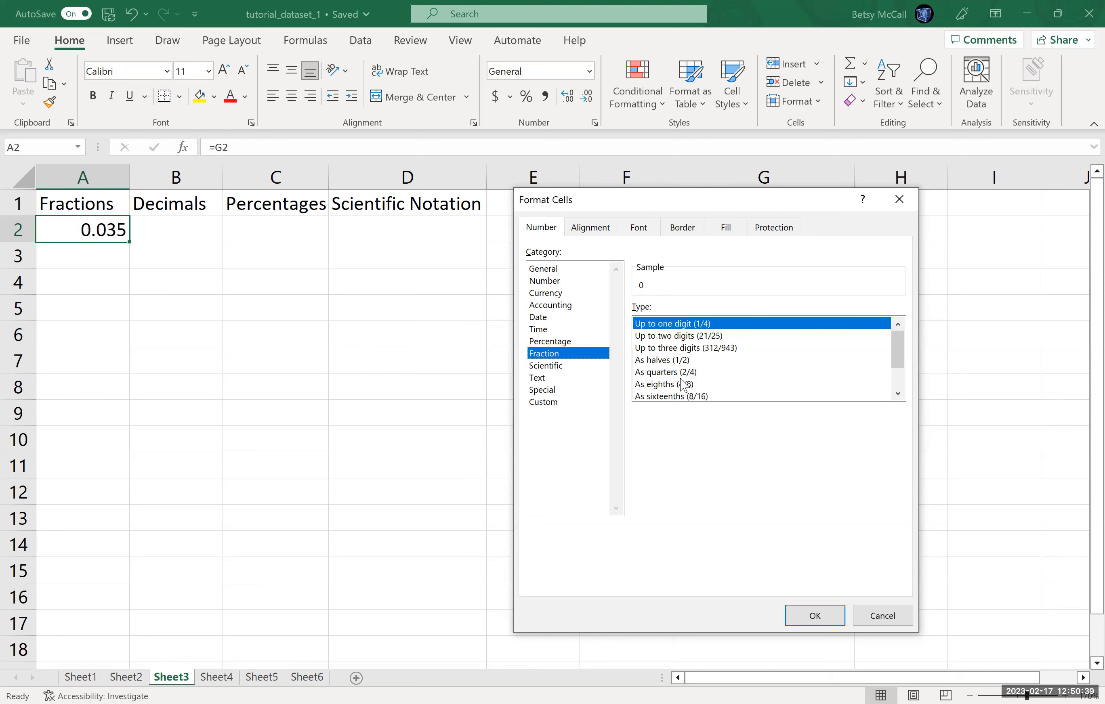
click(673, 395)
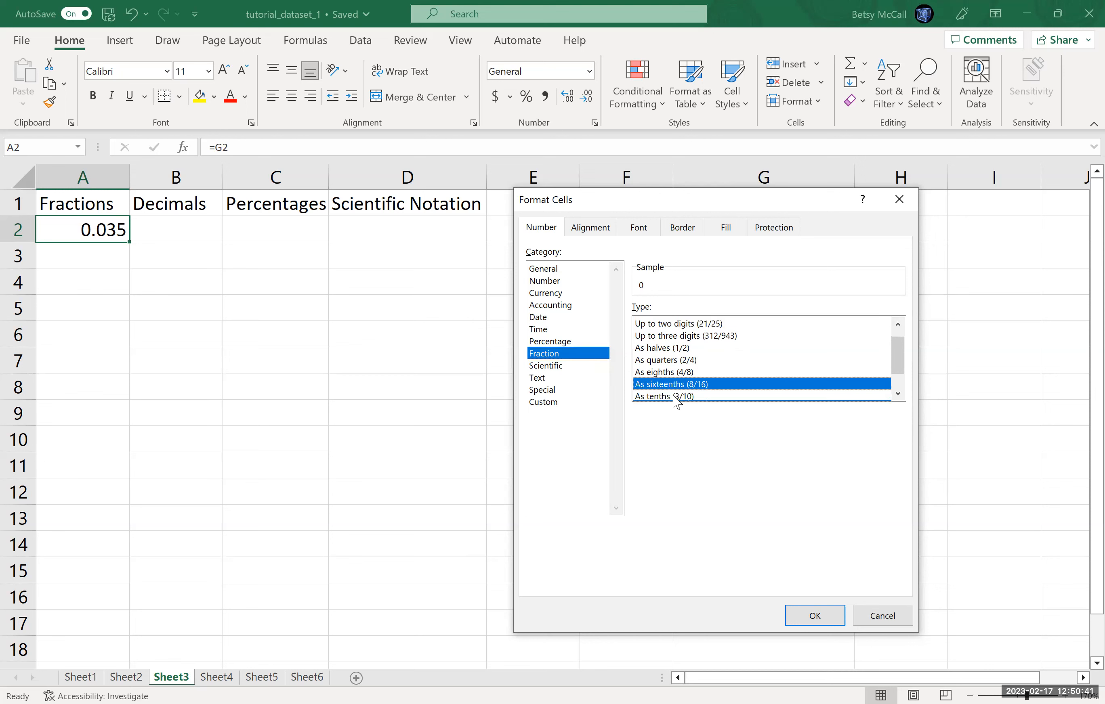
click(899, 397)
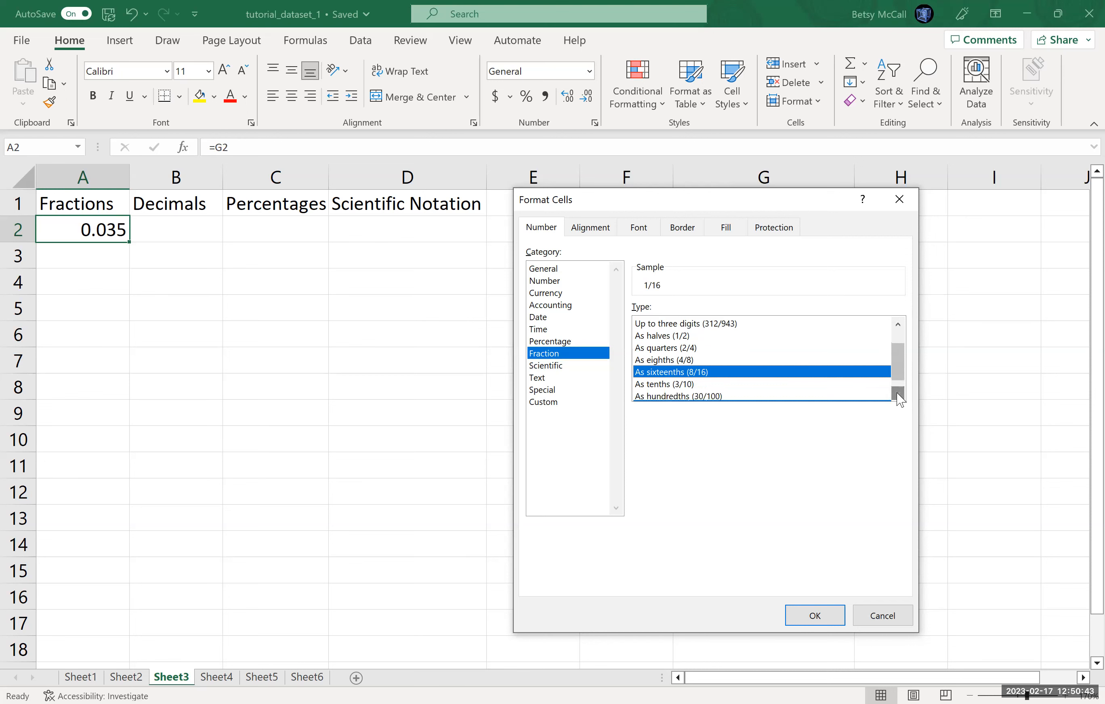
click(899, 395)
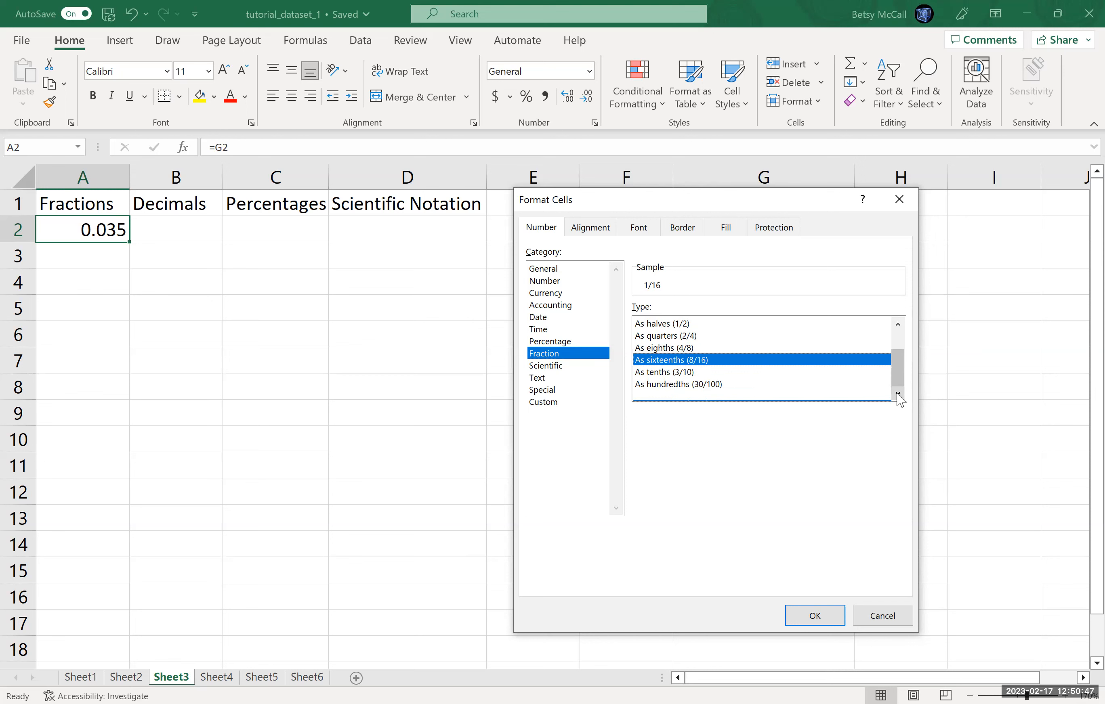
click(892, 341)
scroll(836, 392, down, 1)
click(699, 385)
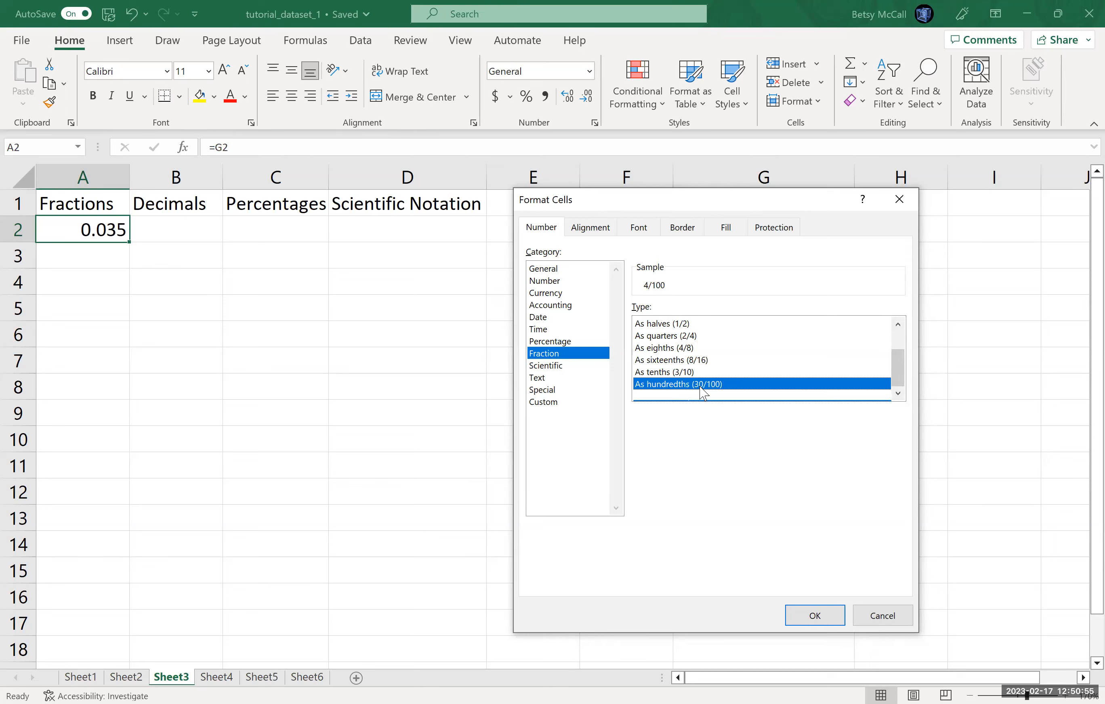
click(903, 344)
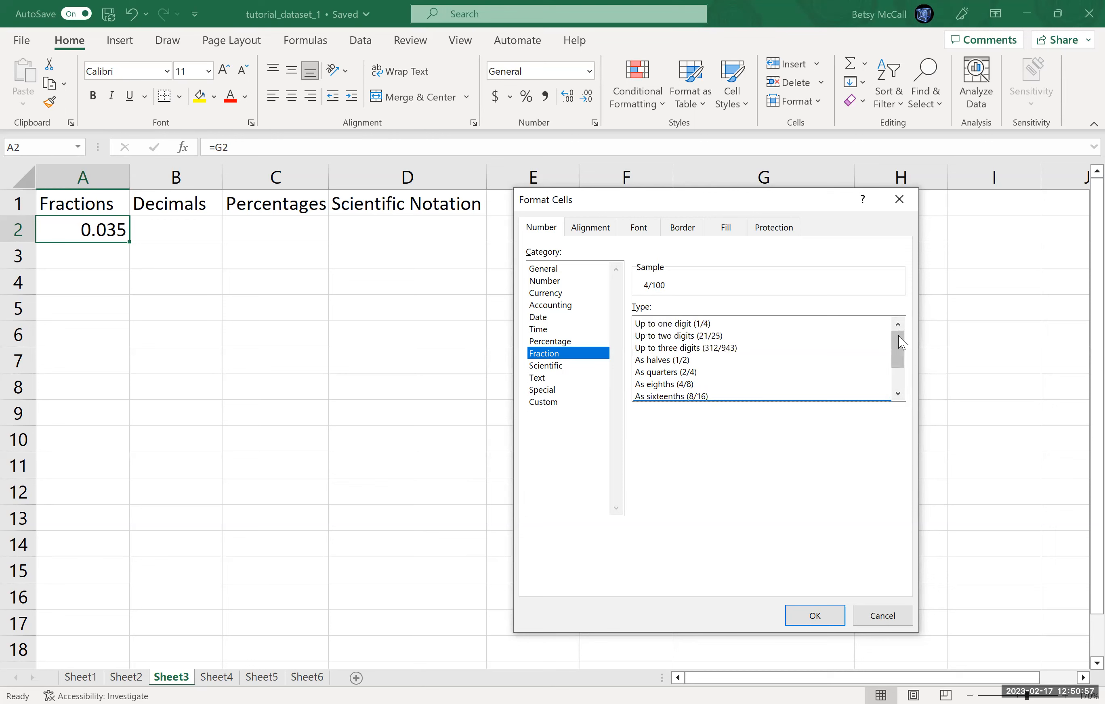
click(724, 349)
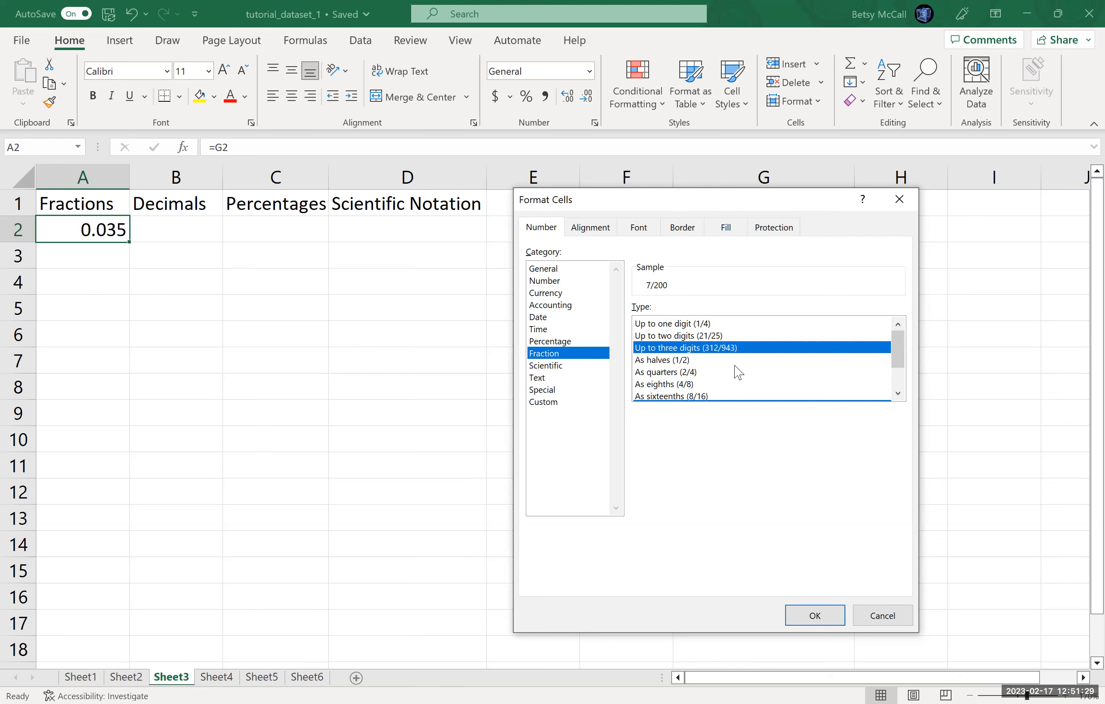
click(813, 616)
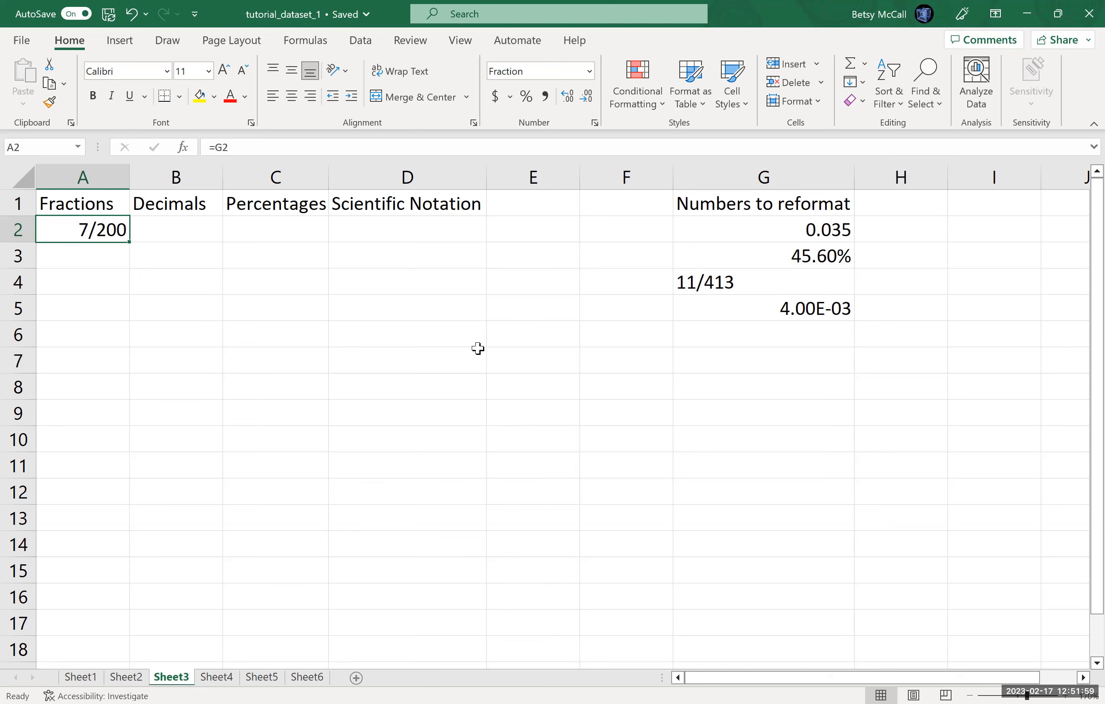
Step: Copy the 0.035 value from G2 into B2
click(810, 230)
key(ctrl+c)
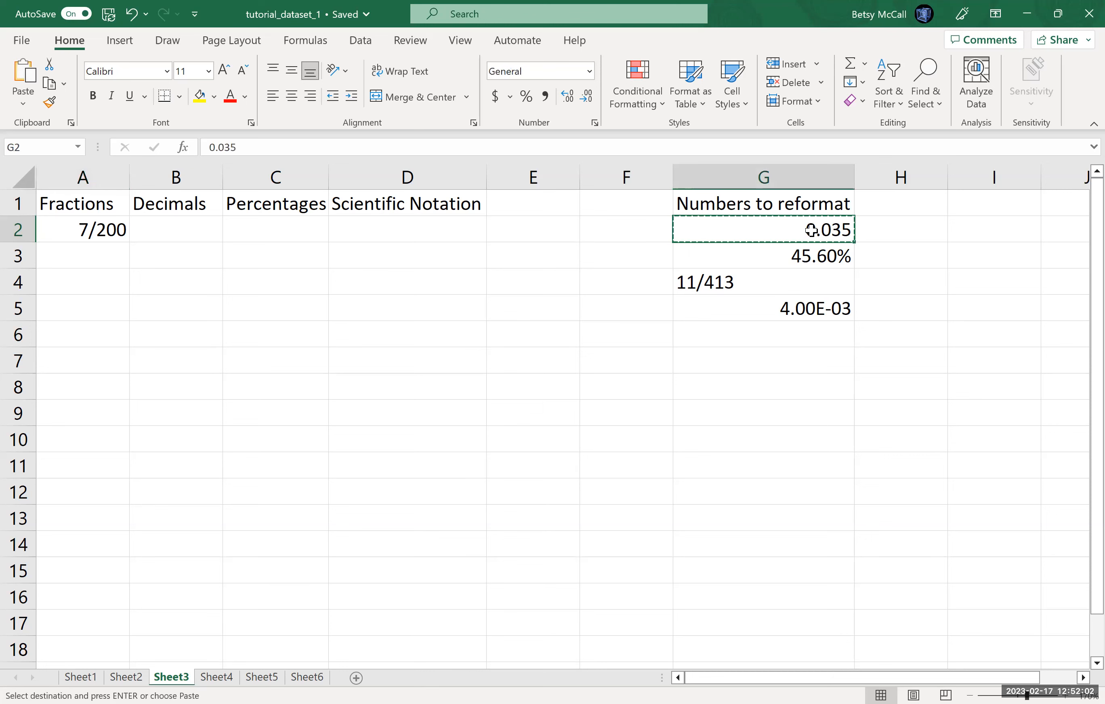
click(165, 235)
key(ctrl+v)
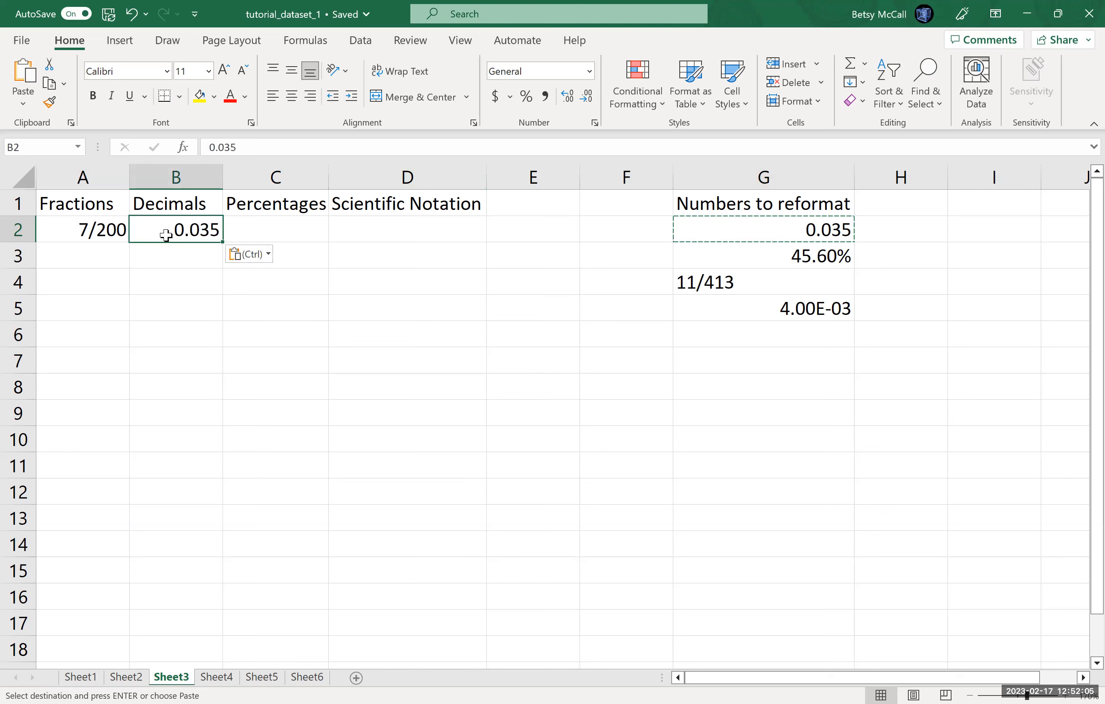
Step: Paste the value into C2 and format it as a percentage with one decimal place
click(291, 229)
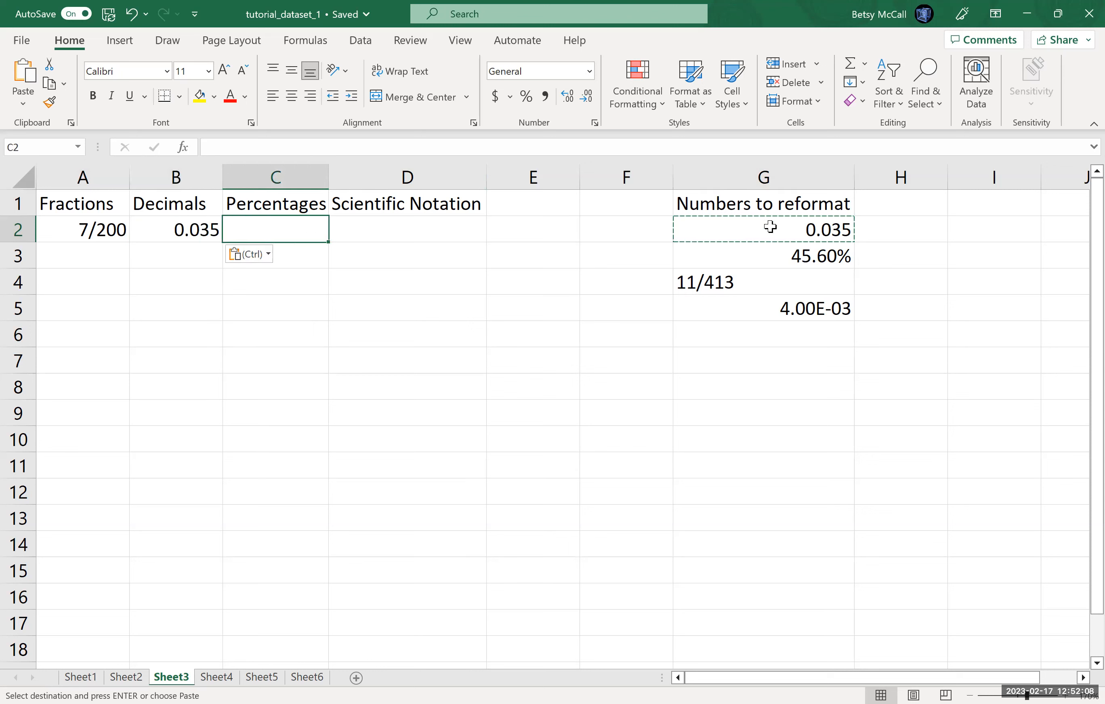
key(ctrl+v)
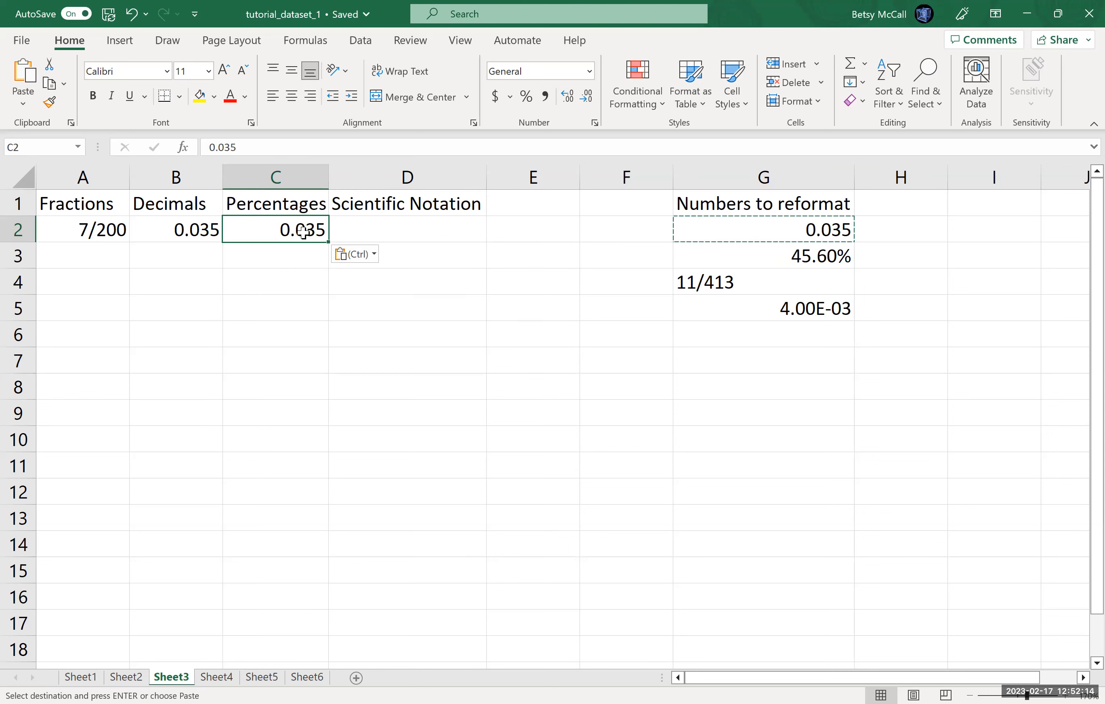
click(527, 97)
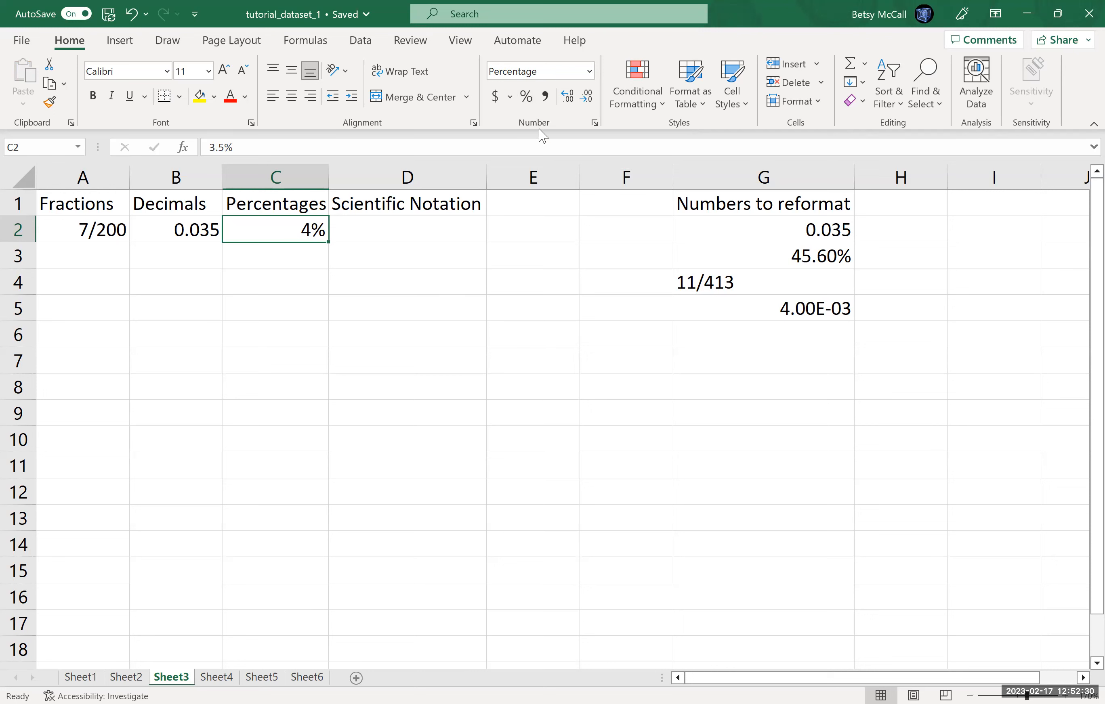
click(568, 103)
click(568, 102)
click(586, 103)
Step: Copy G2 into D2 and format it as Scientific with 2 decimal places
click(440, 232)
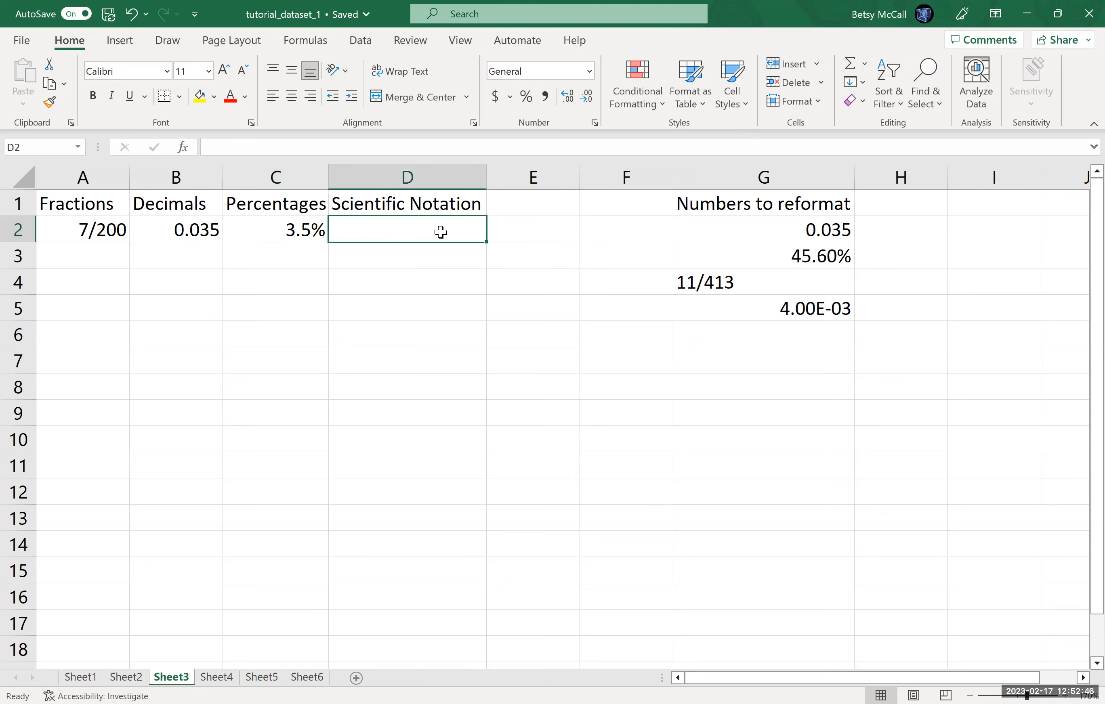
click(768, 235)
key(ctrl+c)
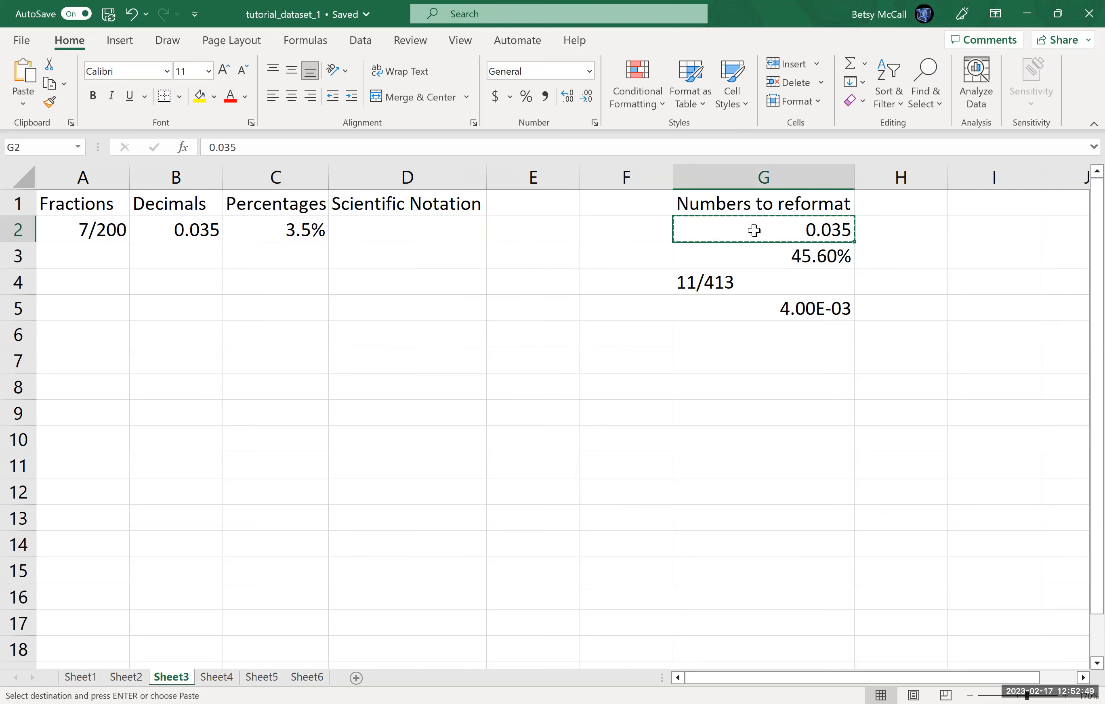
click(438, 232)
key(ctrl+v)
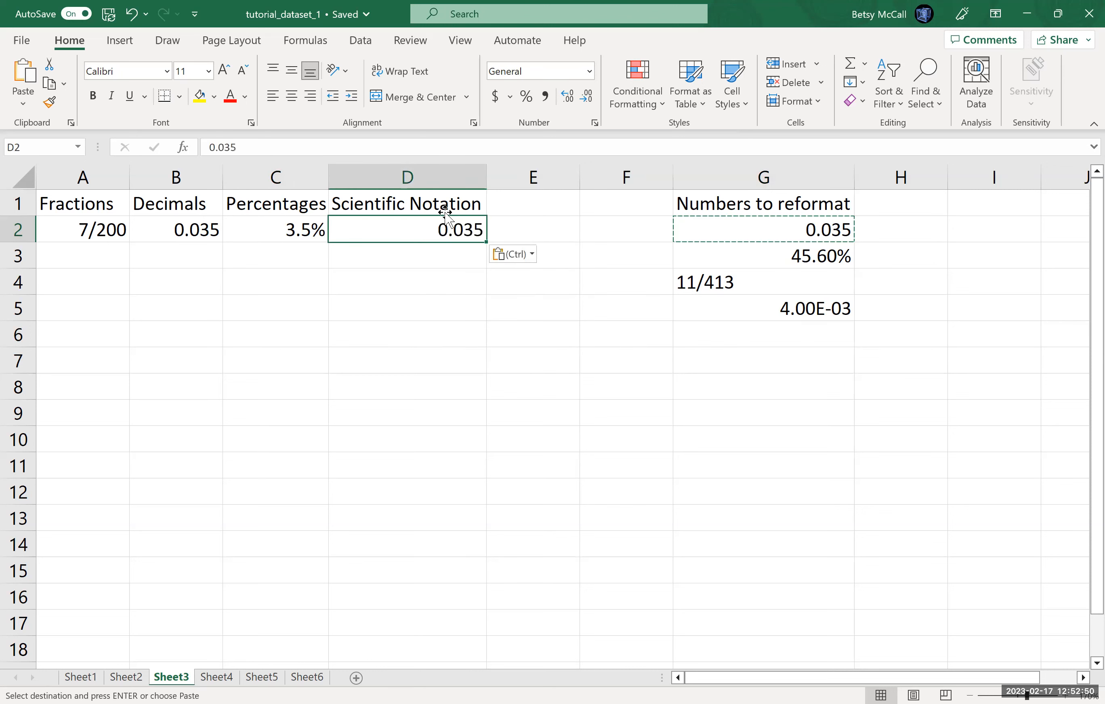
click(594, 123)
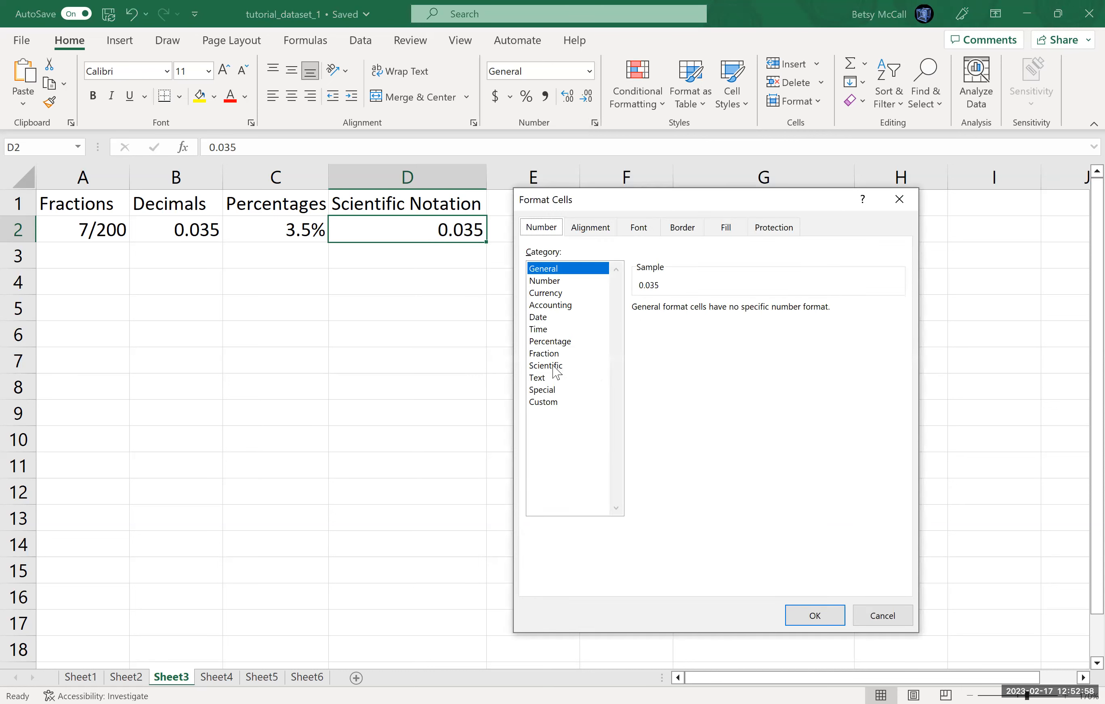
click(552, 366)
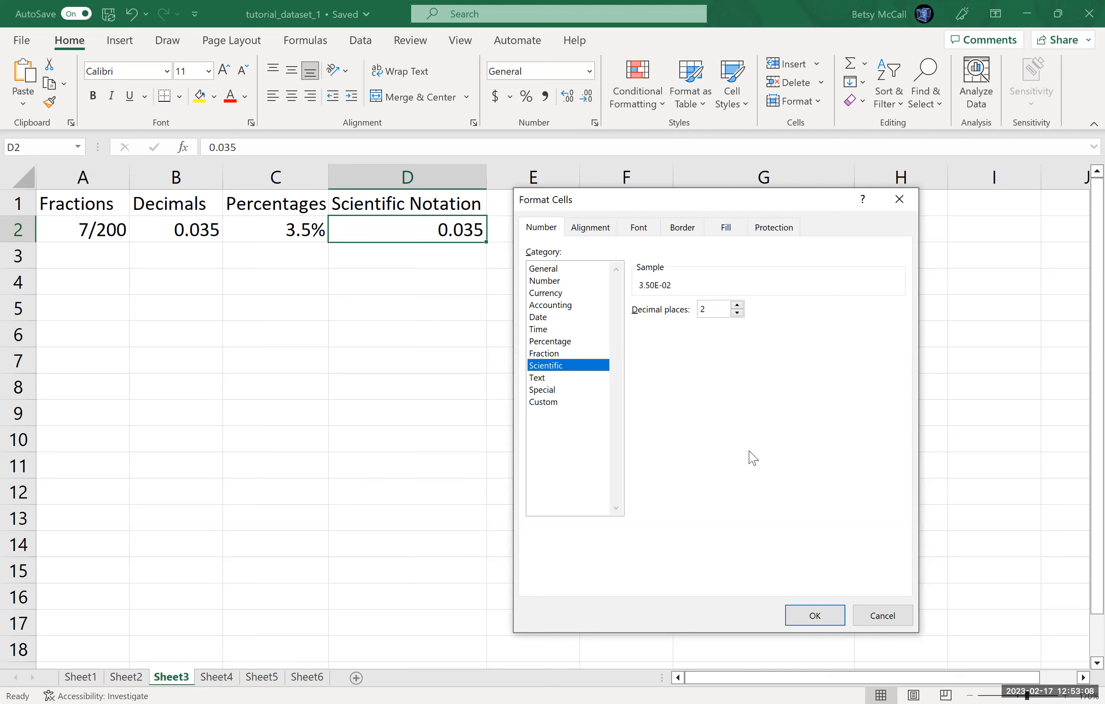
click(811, 619)
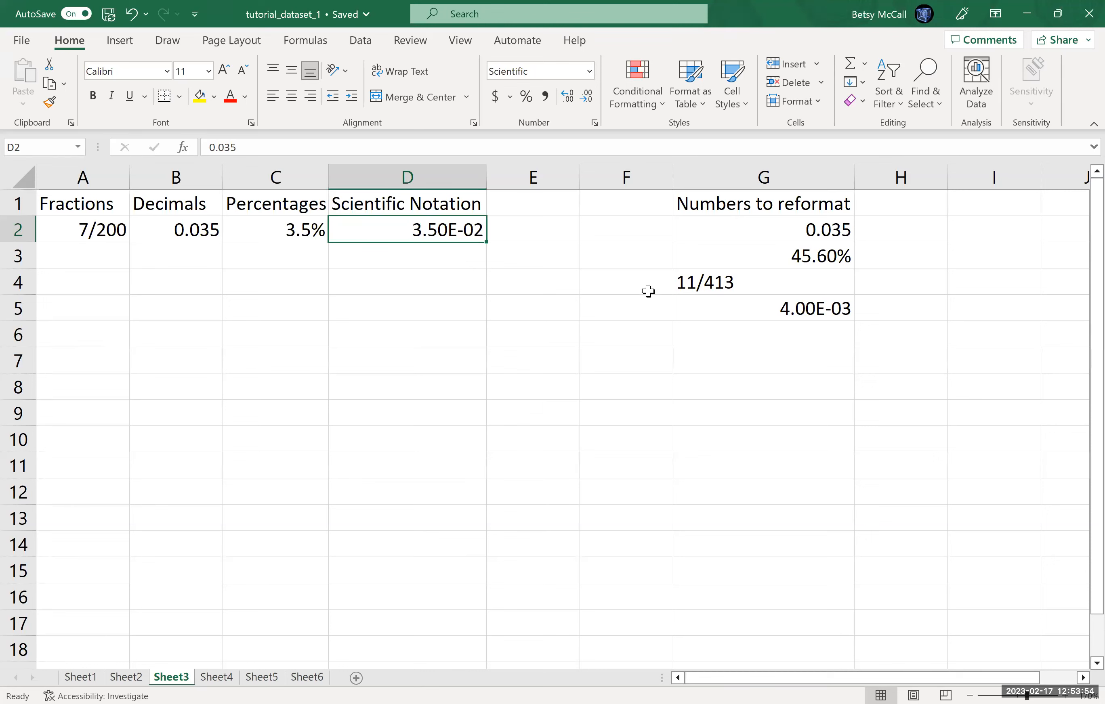
Step: Copy the 45.60% value from G3 into cells A3 through D3
click(807, 256)
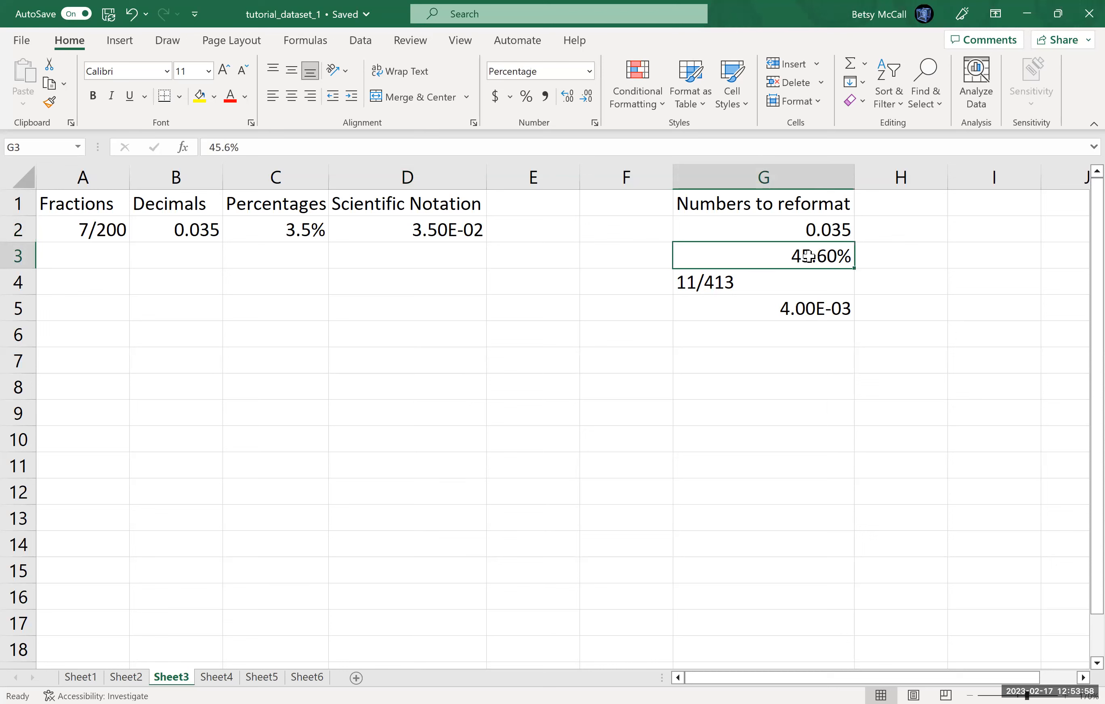
key(ctrl+c)
click(108, 259)
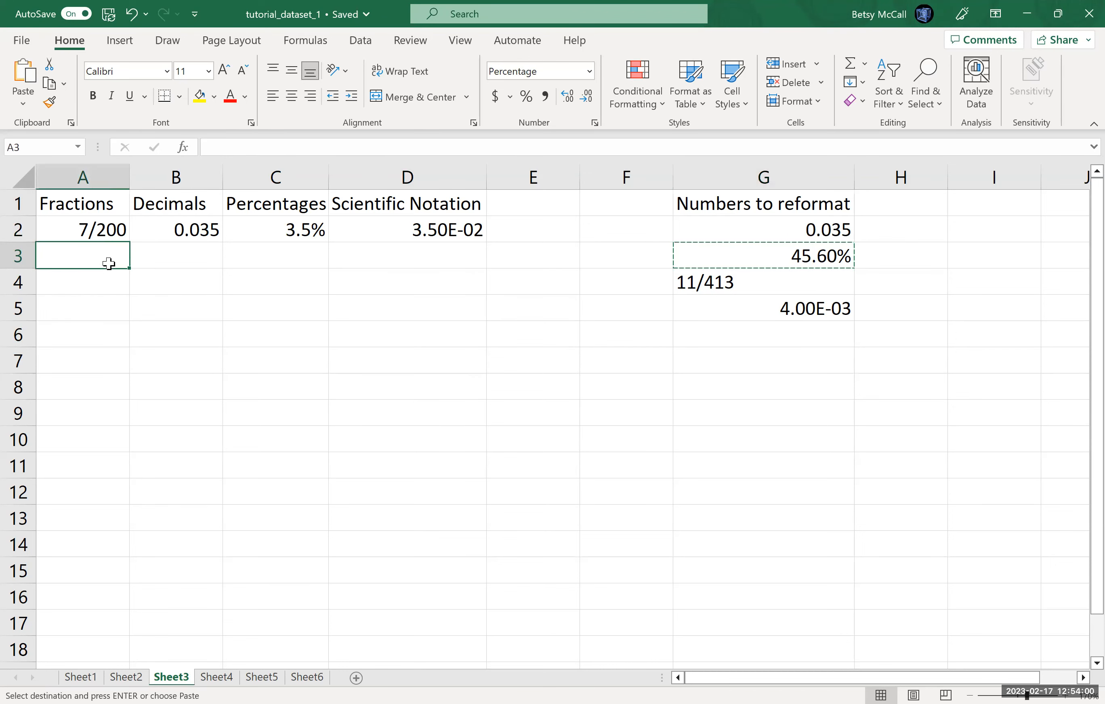
key(ctrl+v)
click(190, 253)
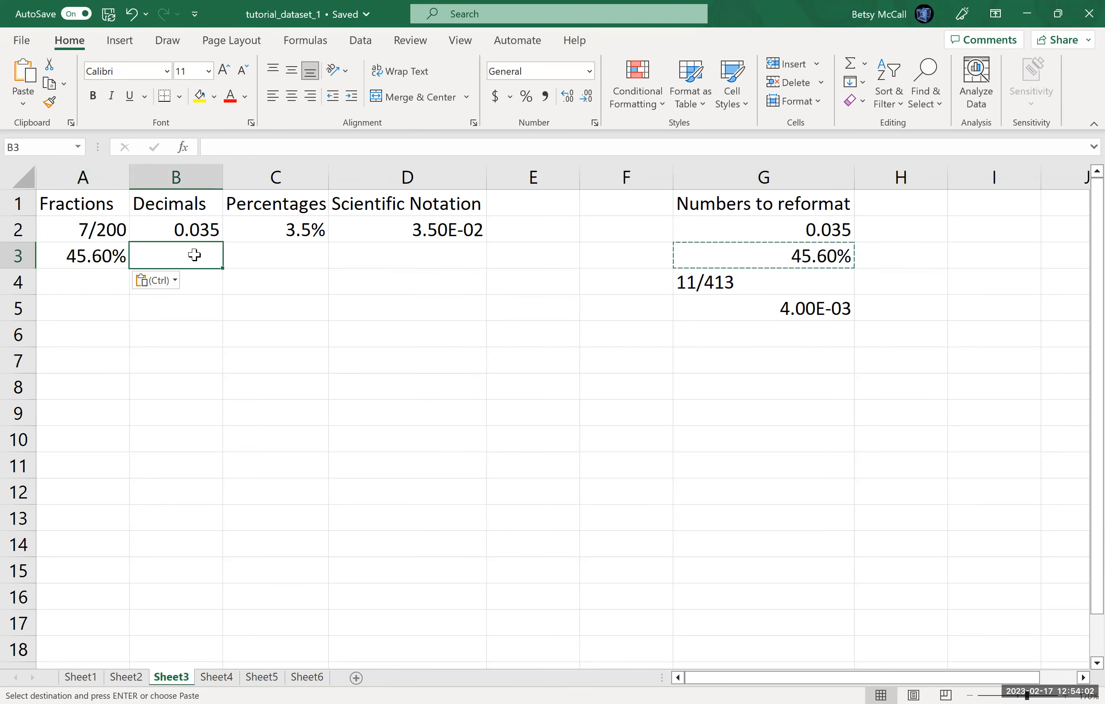
key(ctrl+v)
click(277, 255)
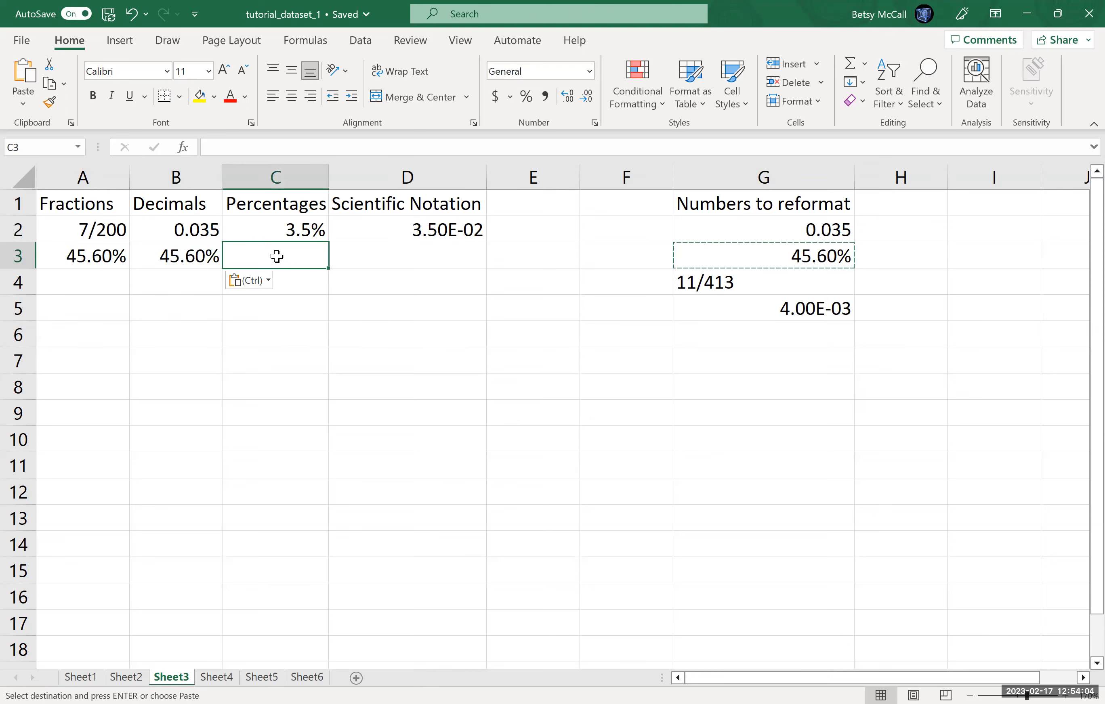
right_click(277, 256)
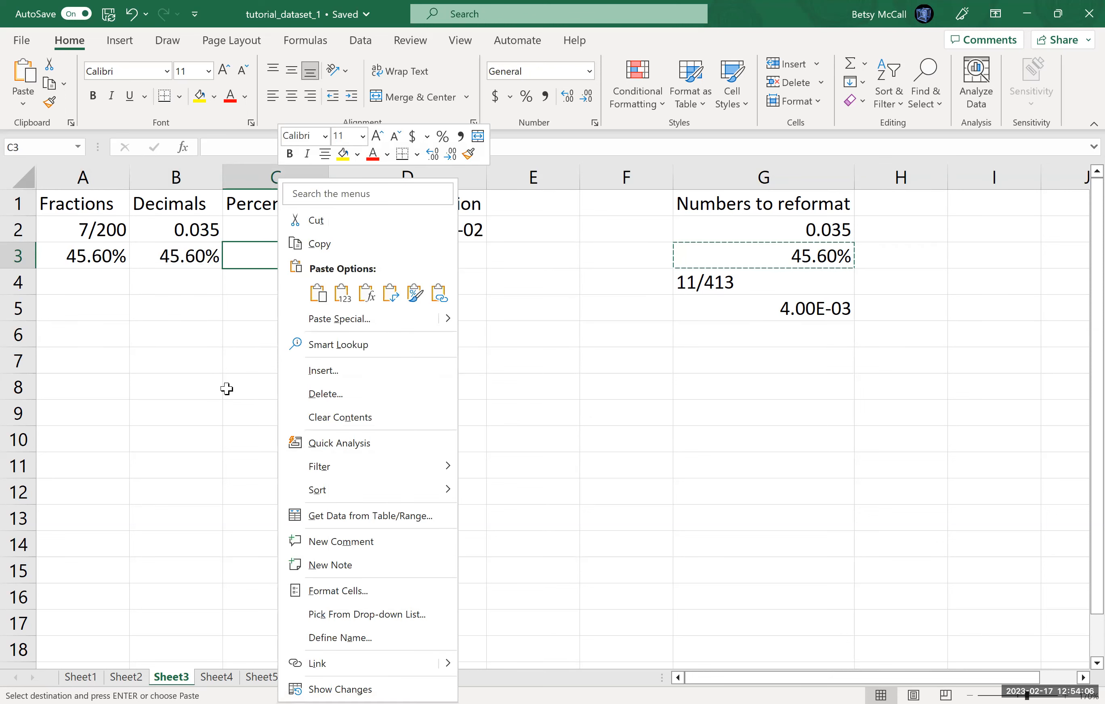
key(ctrl+v)
click(438, 257)
key(ctrl+v)
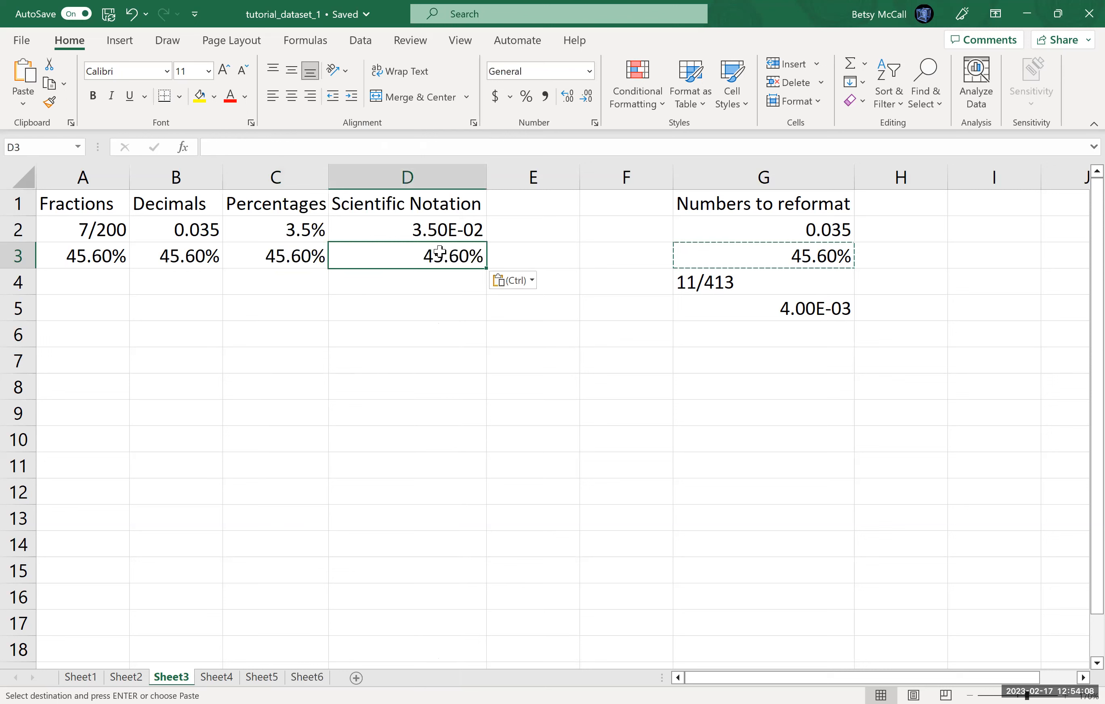
Step: Copy the 11/413 entry from G4 into cells A4 through D4
click(705, 283)
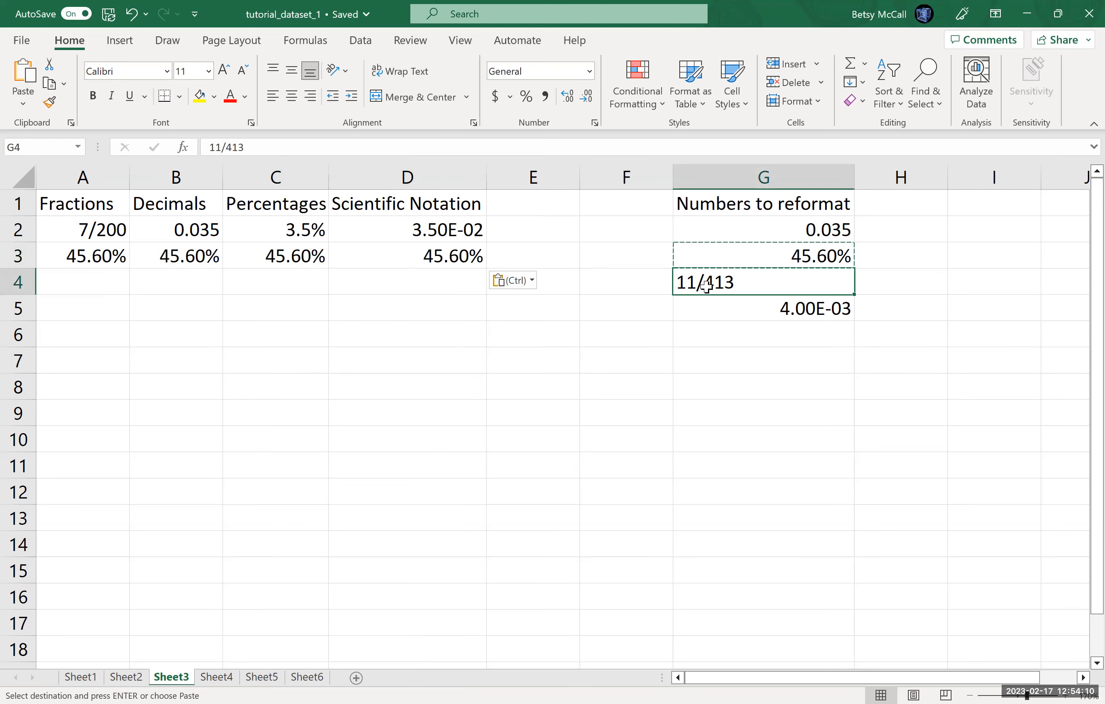
key(ctrl+c)
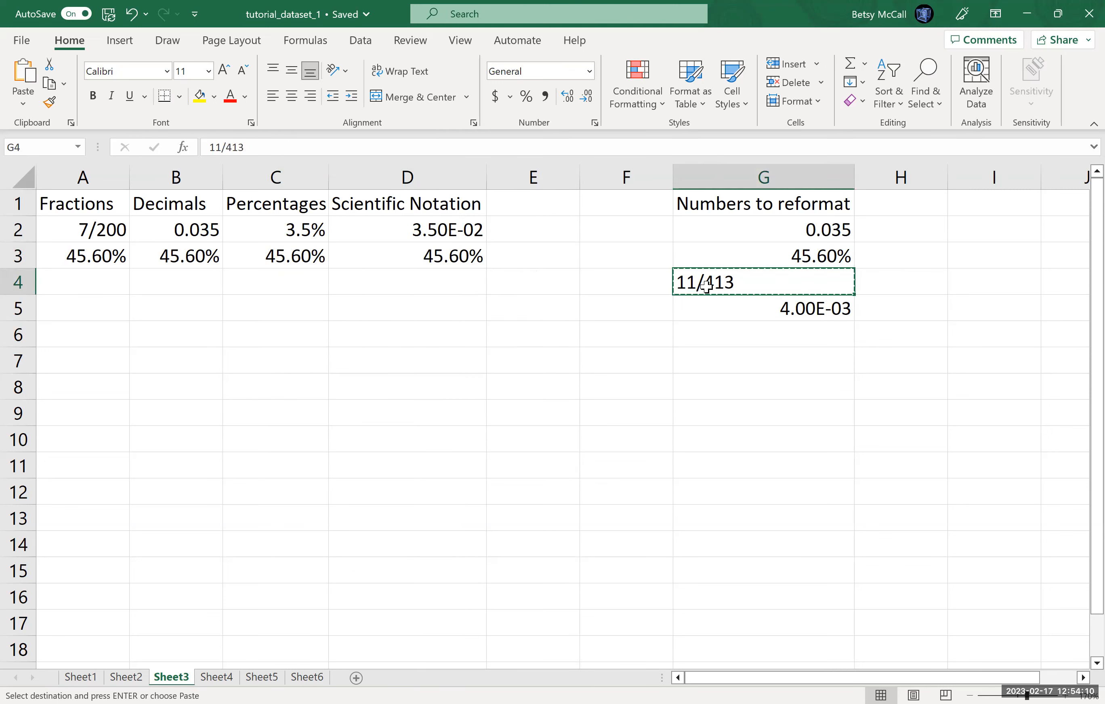
click(120, 291)
key(ctrl+v)
click(197, 281)
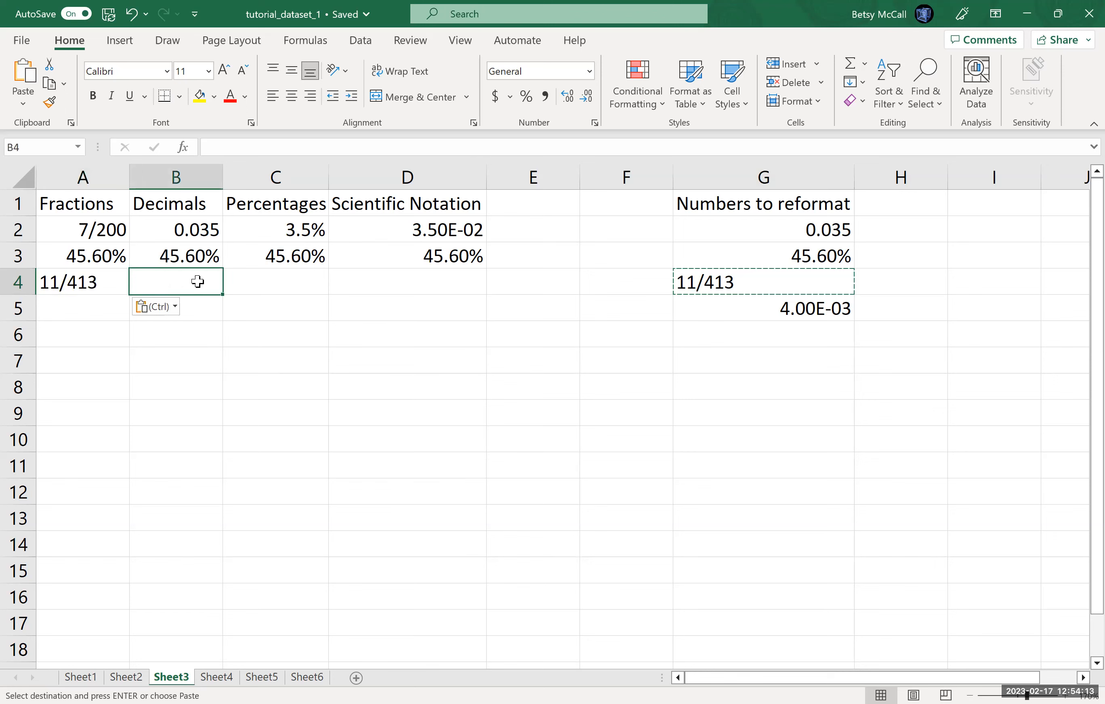
key(ctrl+v)
click(279, 278)
key(ctrl+v)
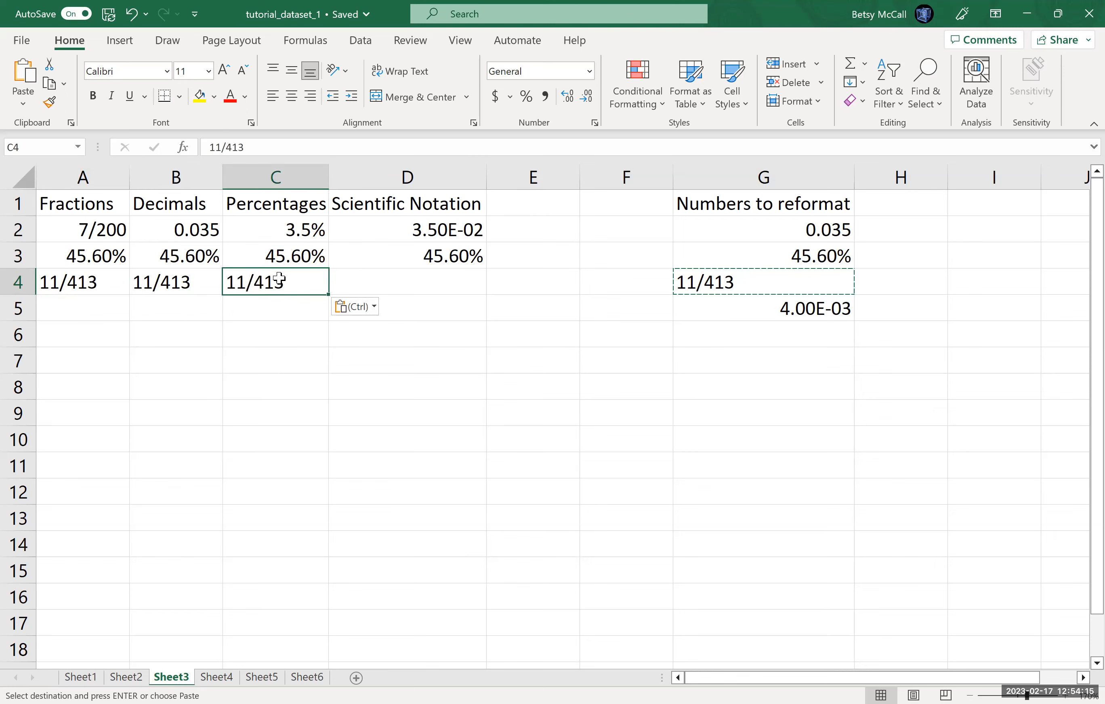
click(376, 275)
key(ctrl+v)
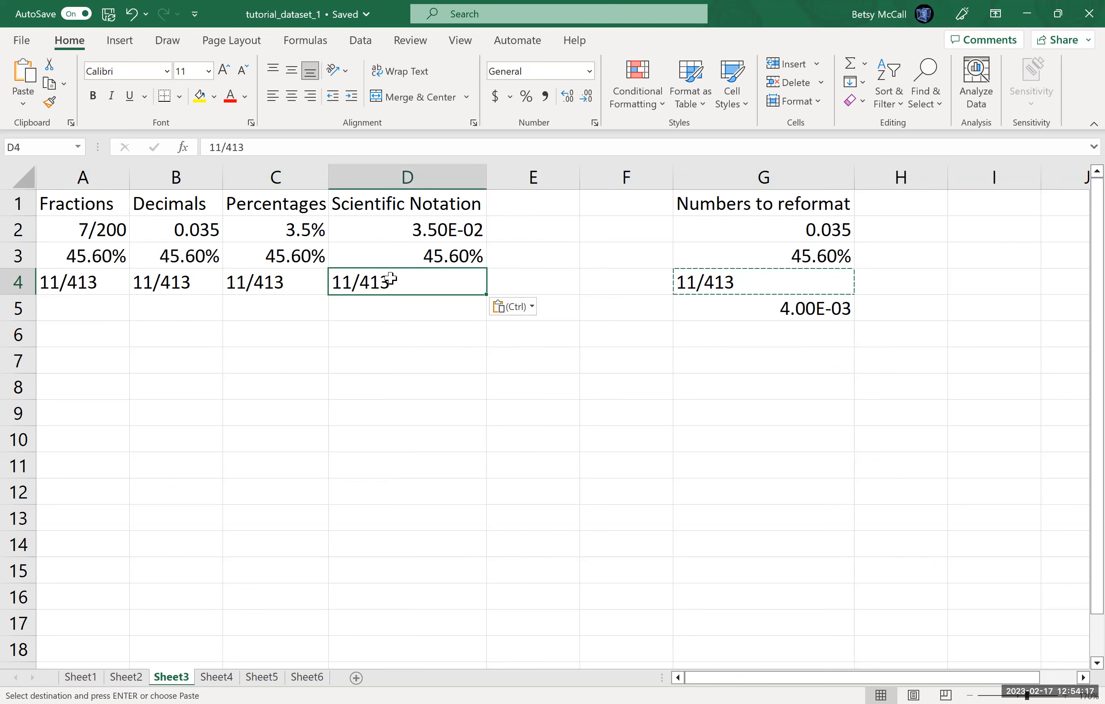
Step: Copy the 4.00E-03 value from G5 into cells A5 through D5
click(805, 308)
key(ctrl+c)
click(112, 307)
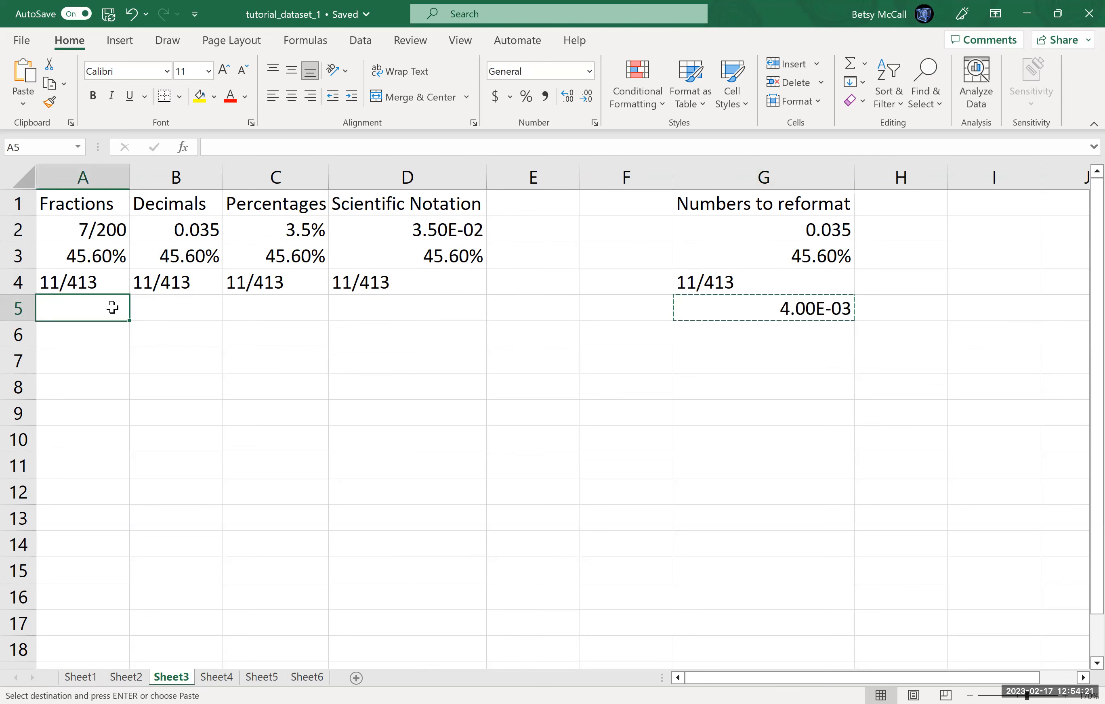
key(ctrl+v)
click(180, 313)
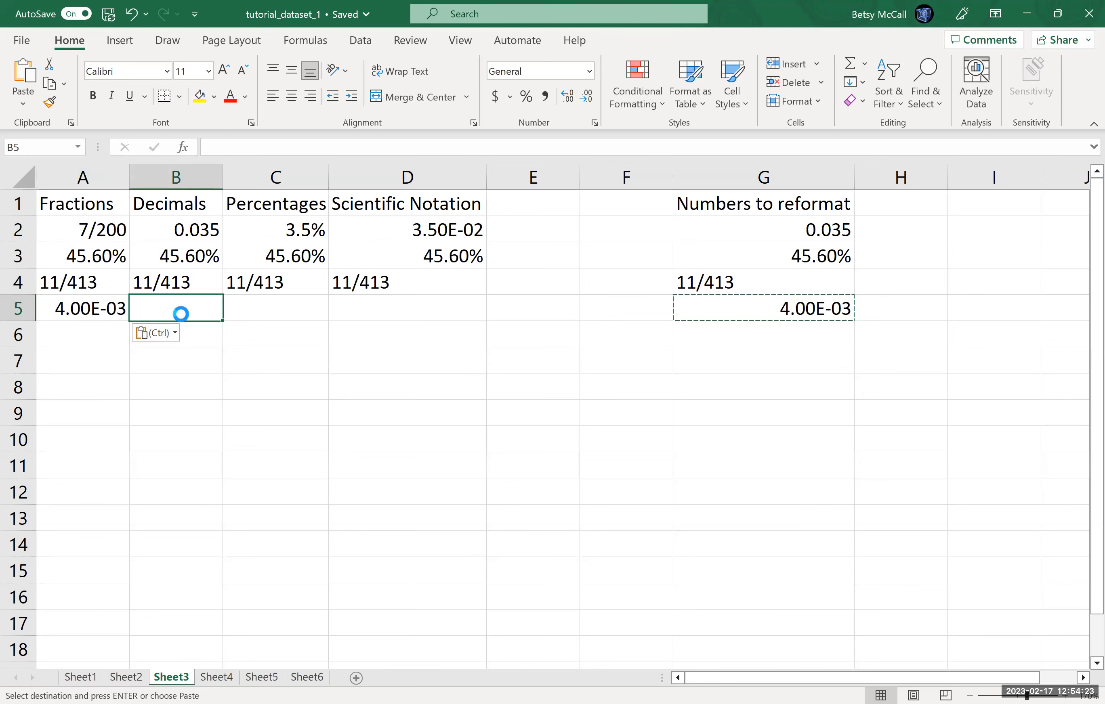
key(ctrl+v)
key(shift+F10)
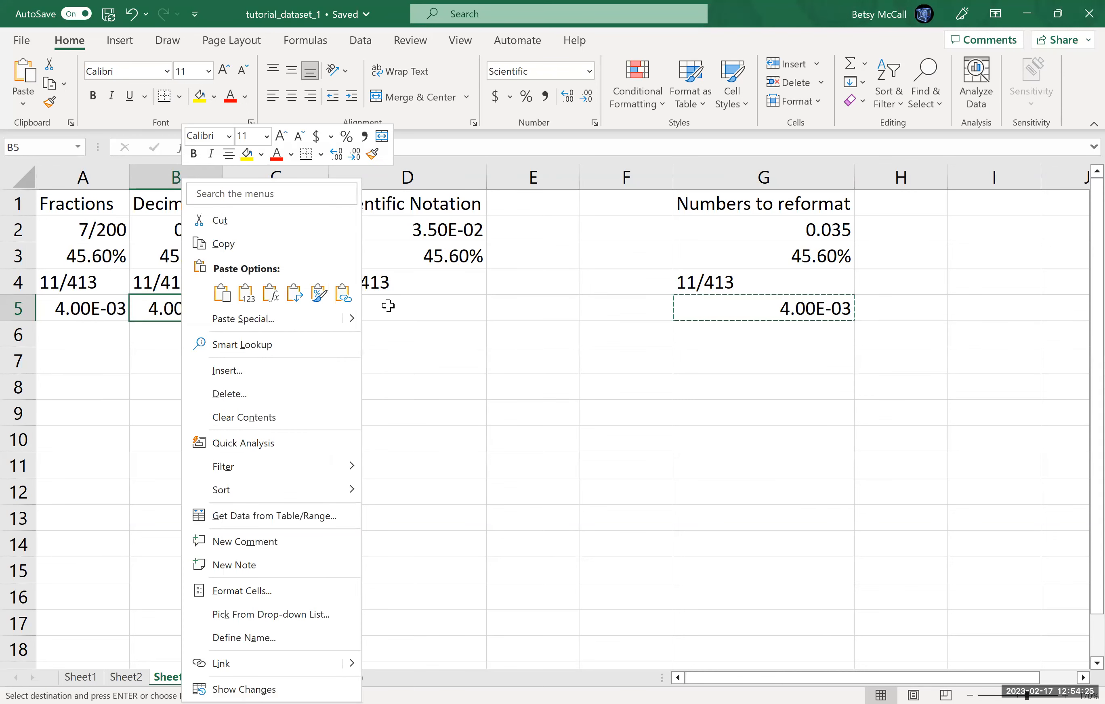
click(388, 305)
key(ctrl+v)
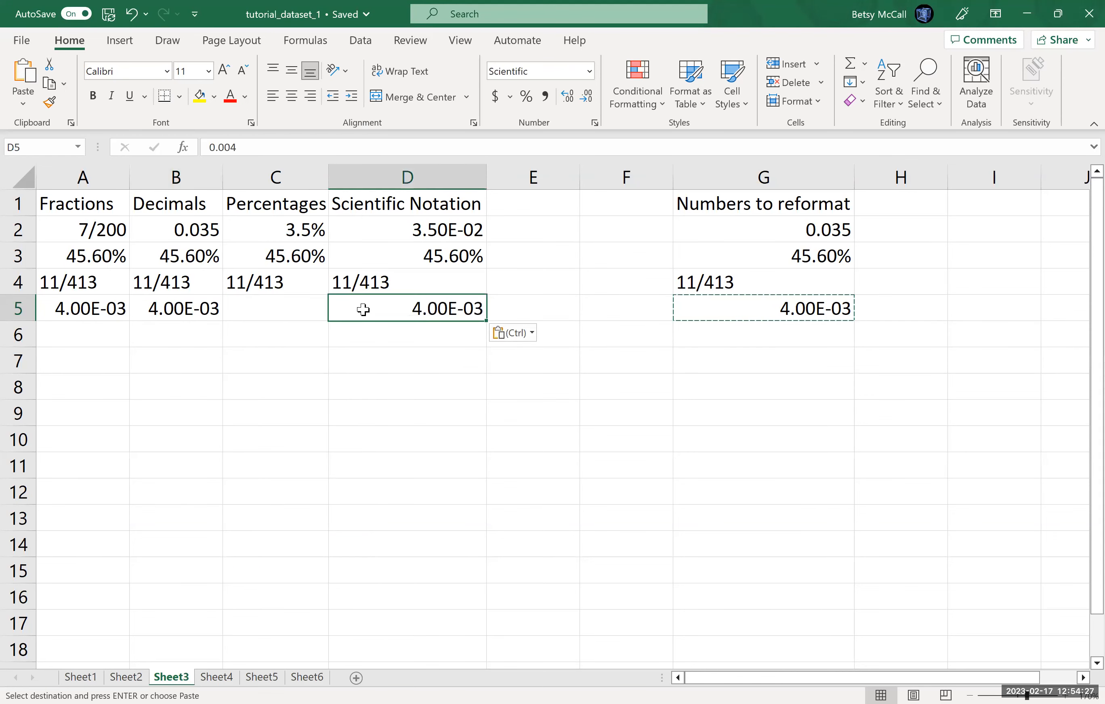
click(277, 314)
key(ctrl+v)
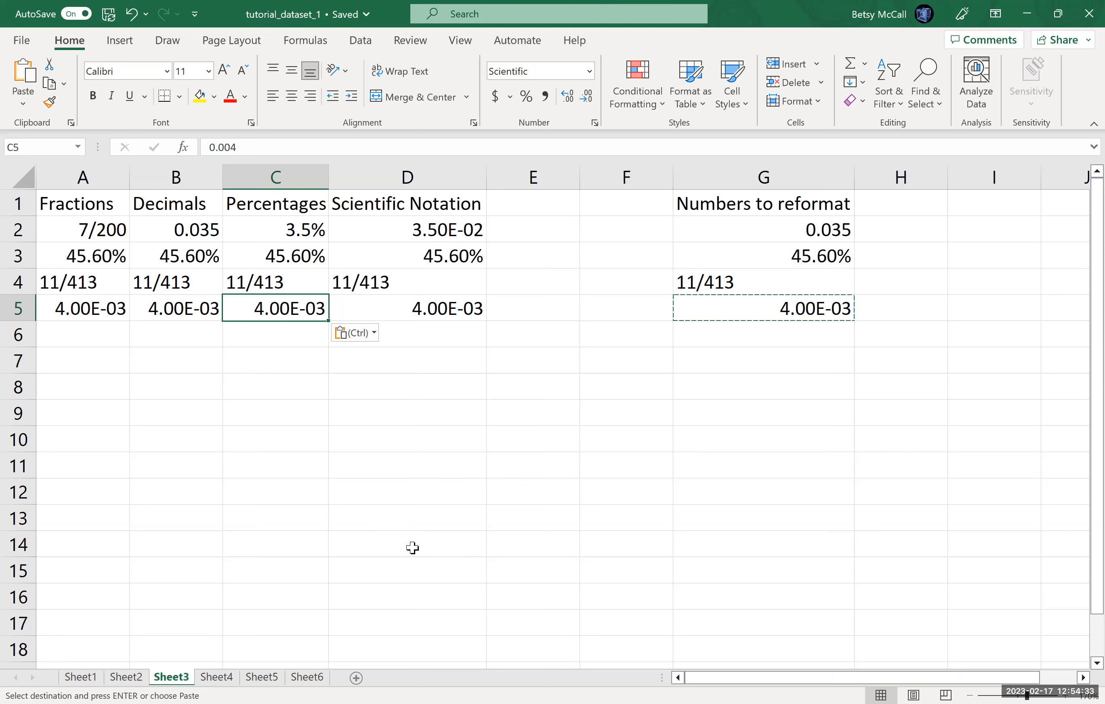
Step: Format A3 as a fraction of up to three digits
click(97, 266)
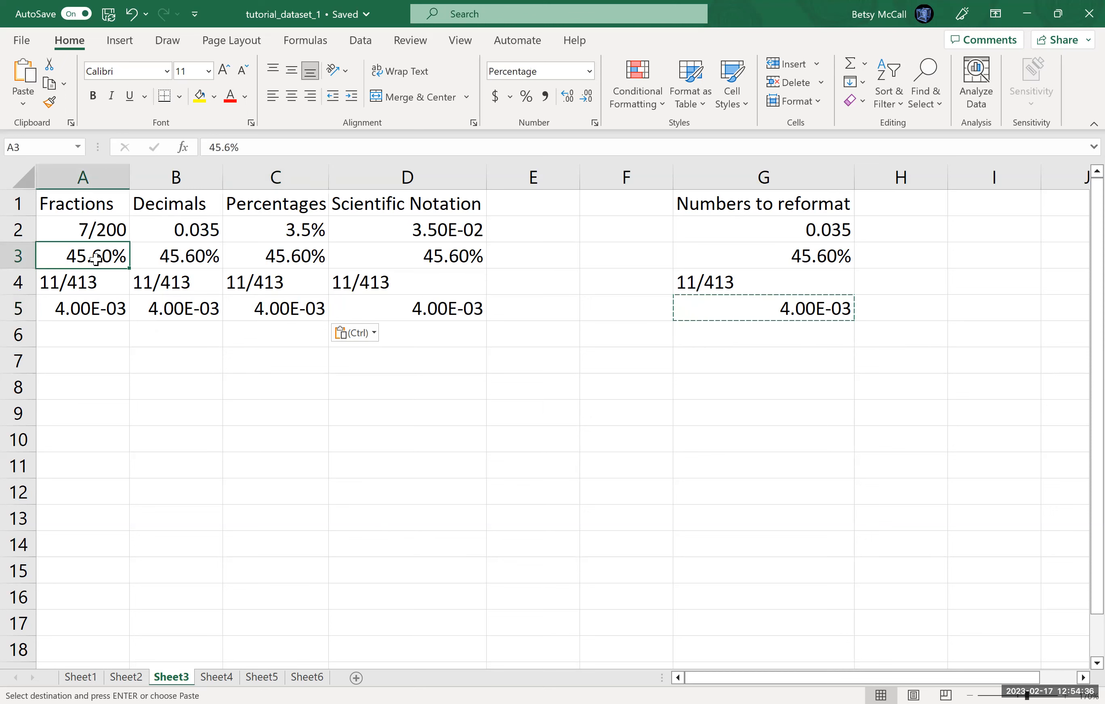
click(594, 123)
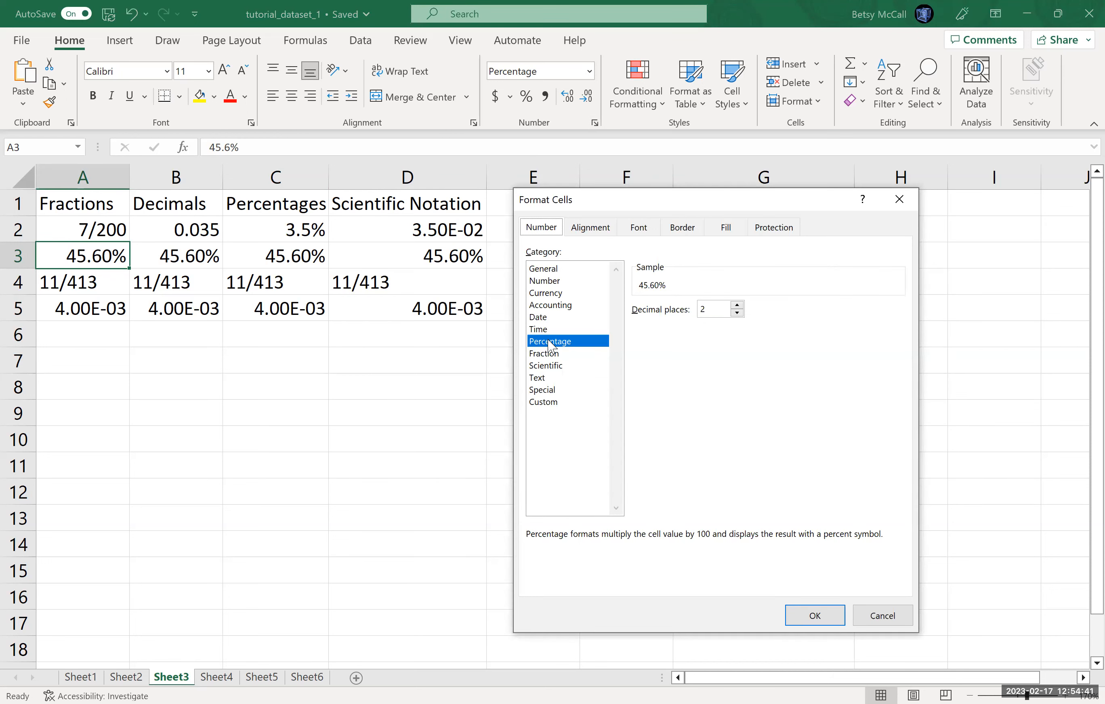
click(550, 354)
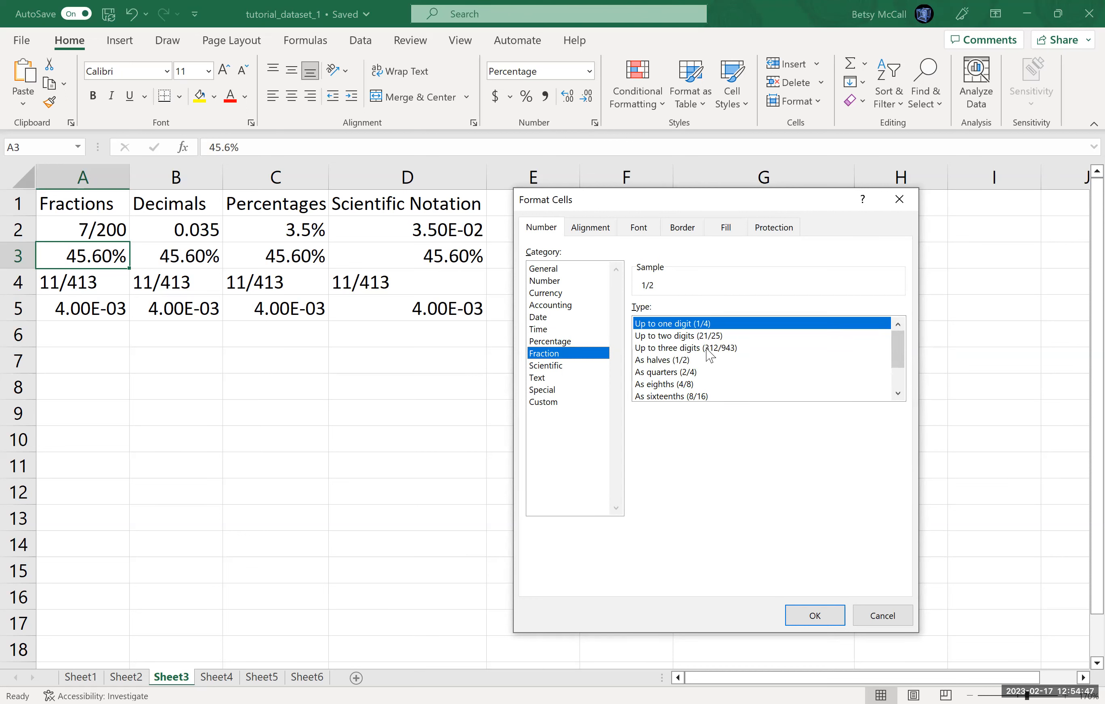
click(708, 349)
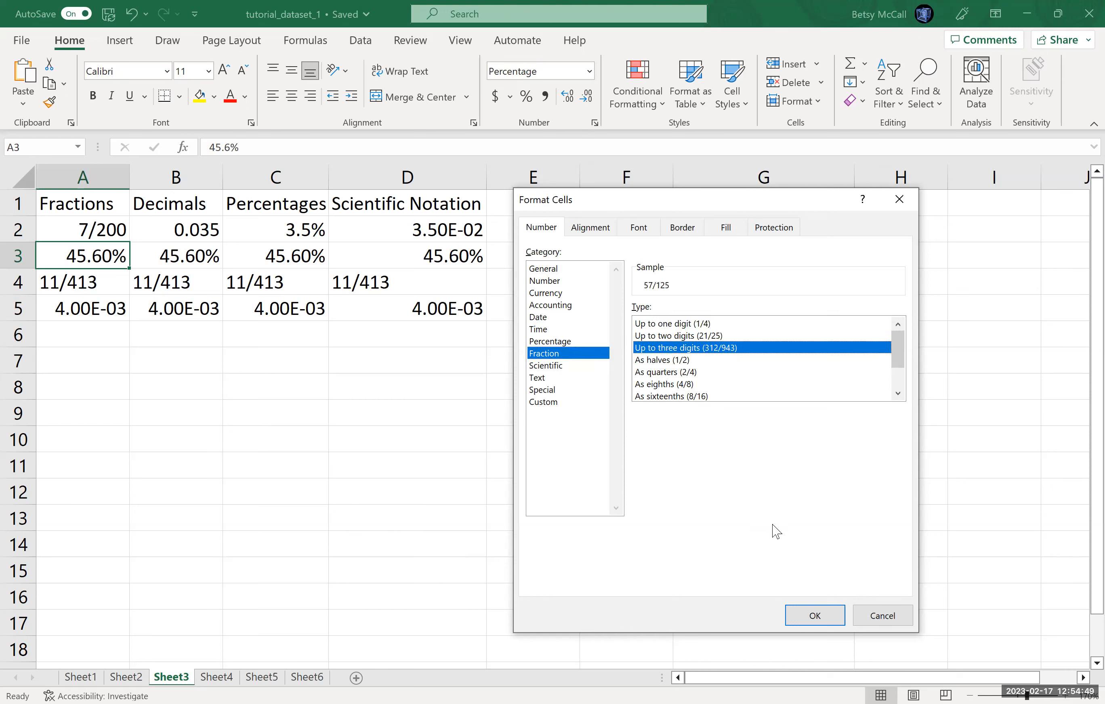
click(812, 616)
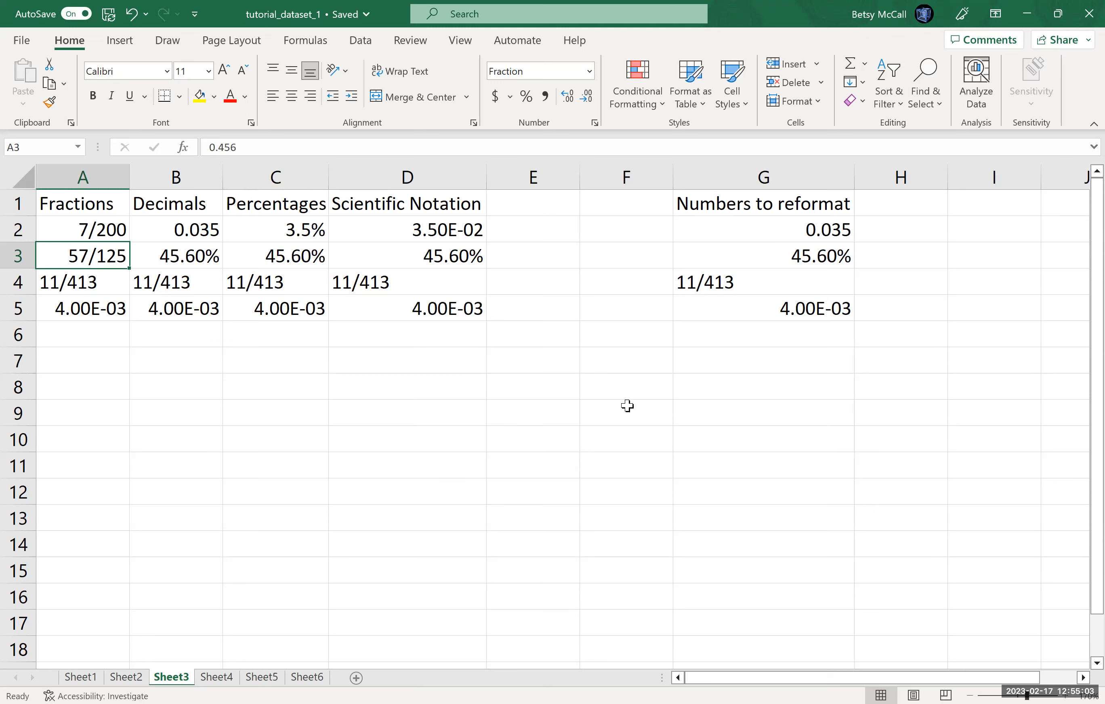
Step: Format B3 as Number with three decimal places
click(204, 253)
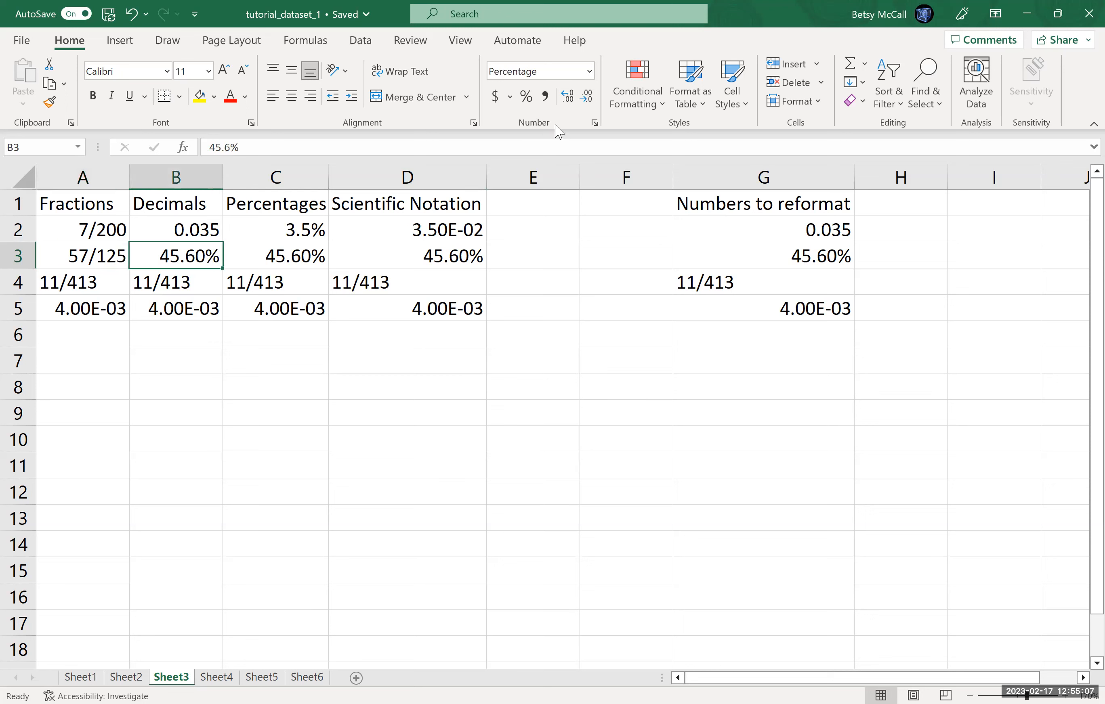
click(590, 72)
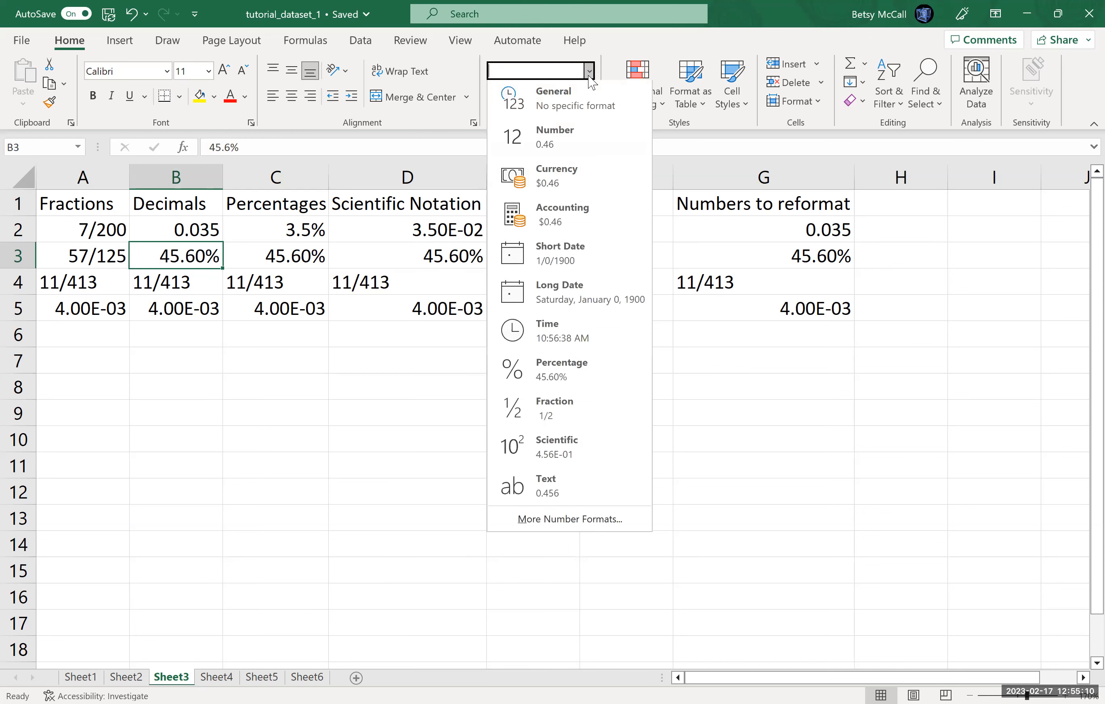
click(555, 146)
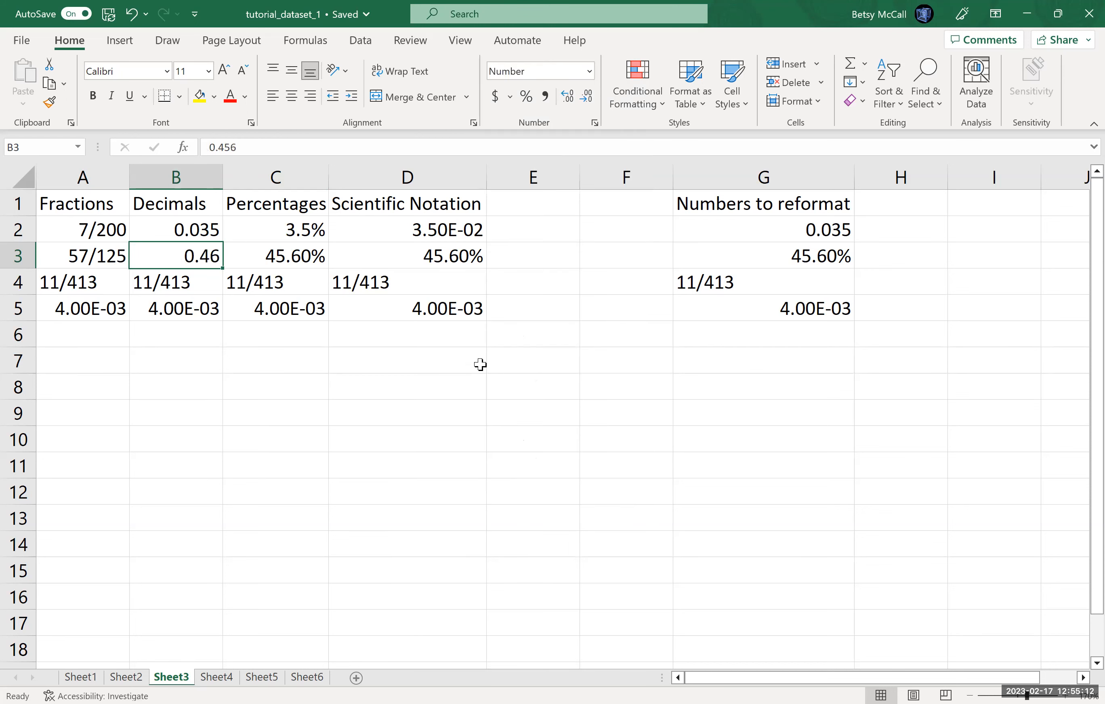
click(568, 98)
Step: Format D3 as Scientific
click(453, 257)
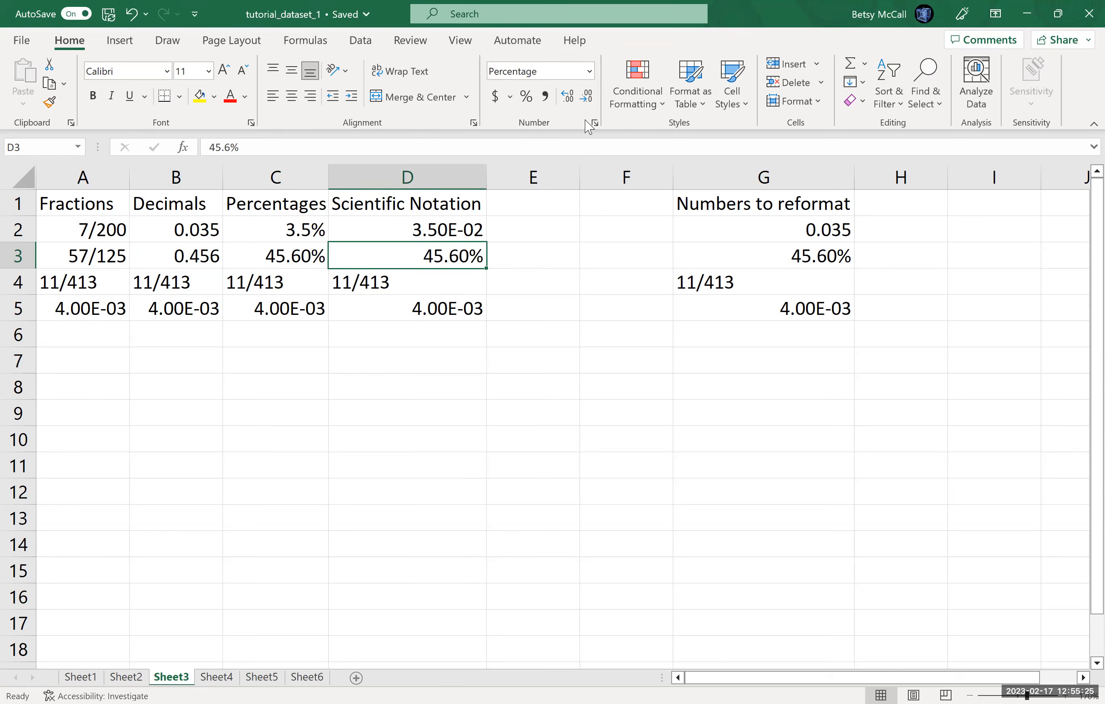
click(590, 72)
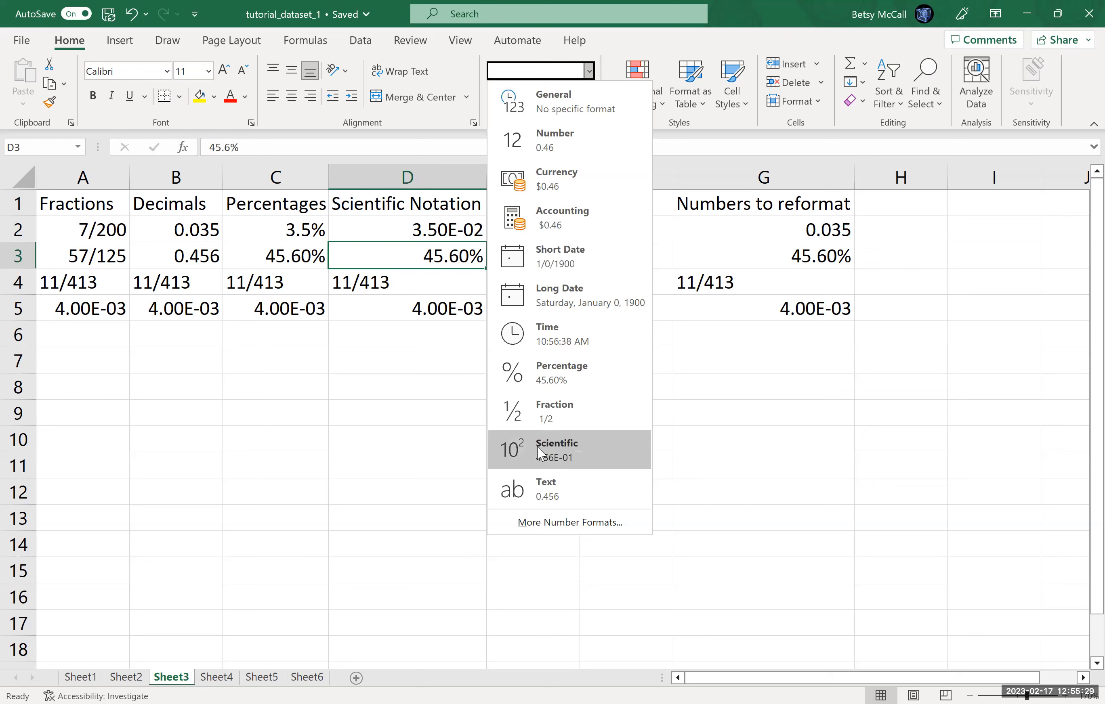
click(549, 439)
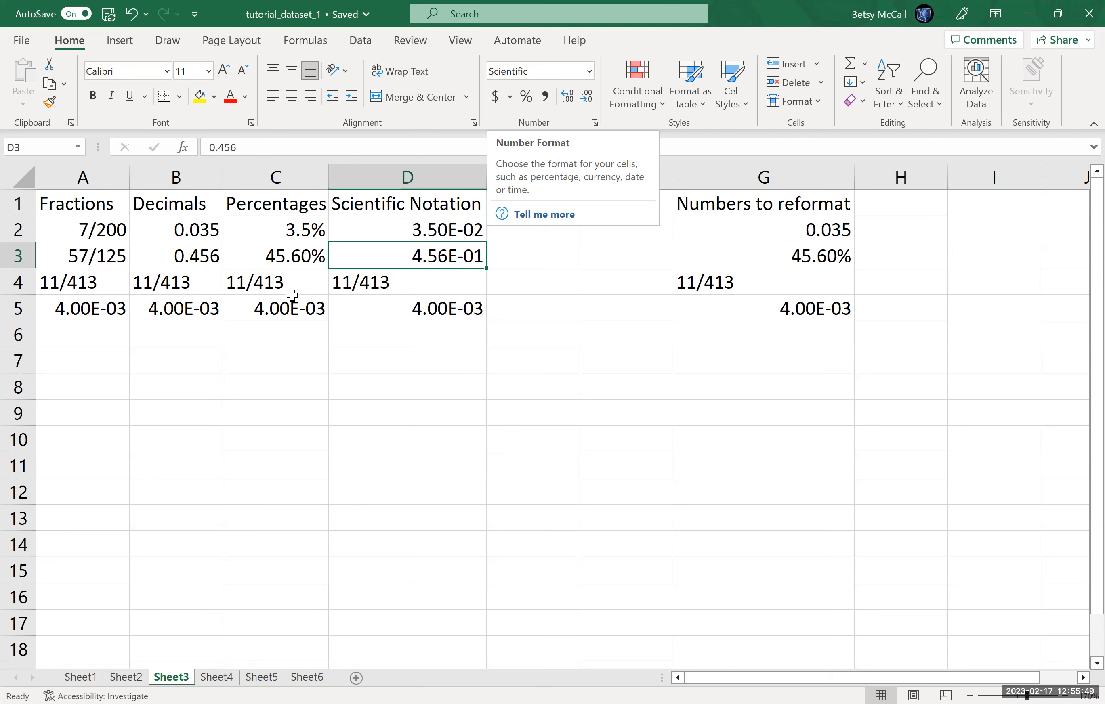
Step: Apply Scientific format to D4 and turn its 11/413 entry into the formula =11/413
click(80, 281)
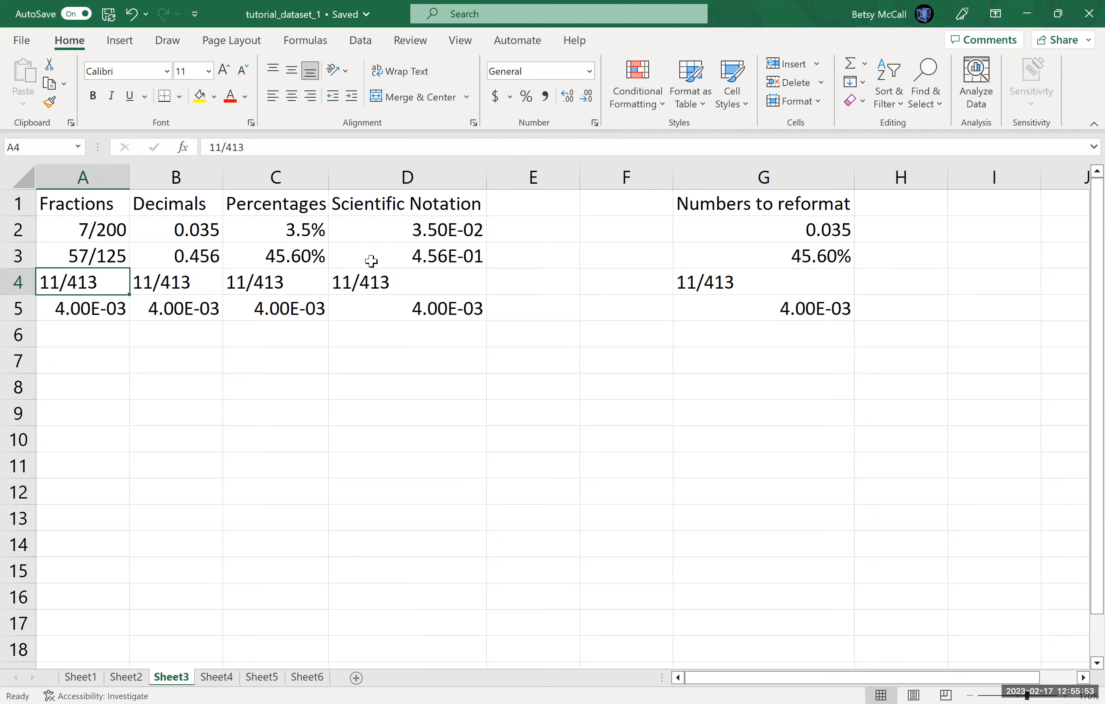
click(367, 281)
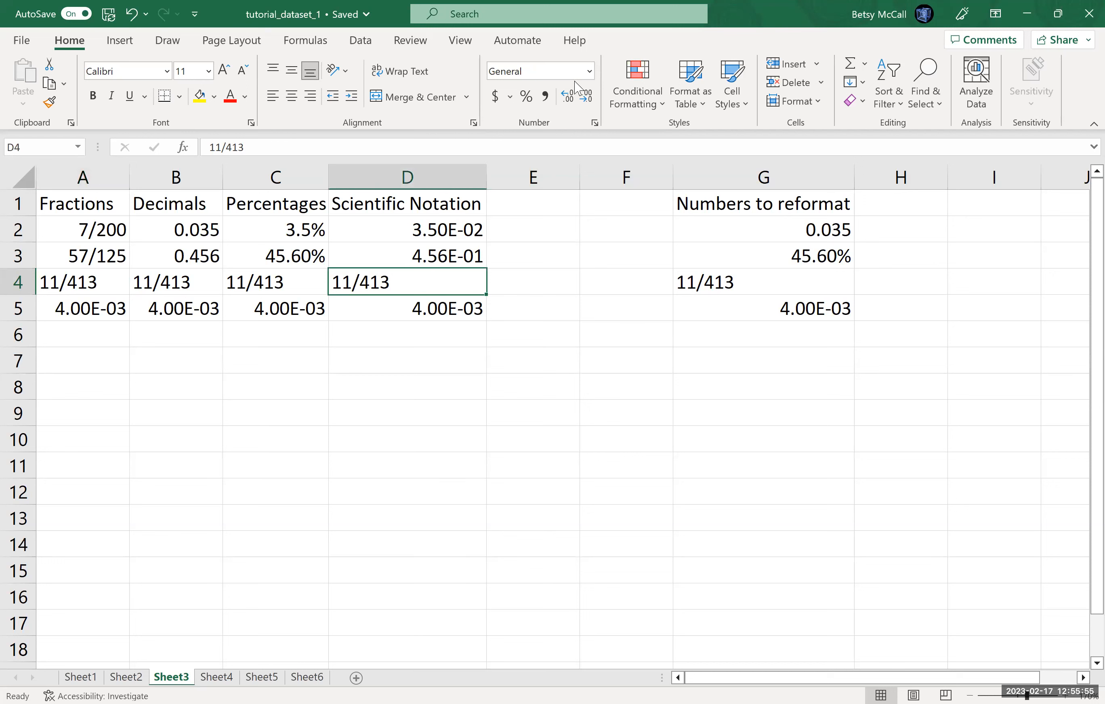
click(589, 71)
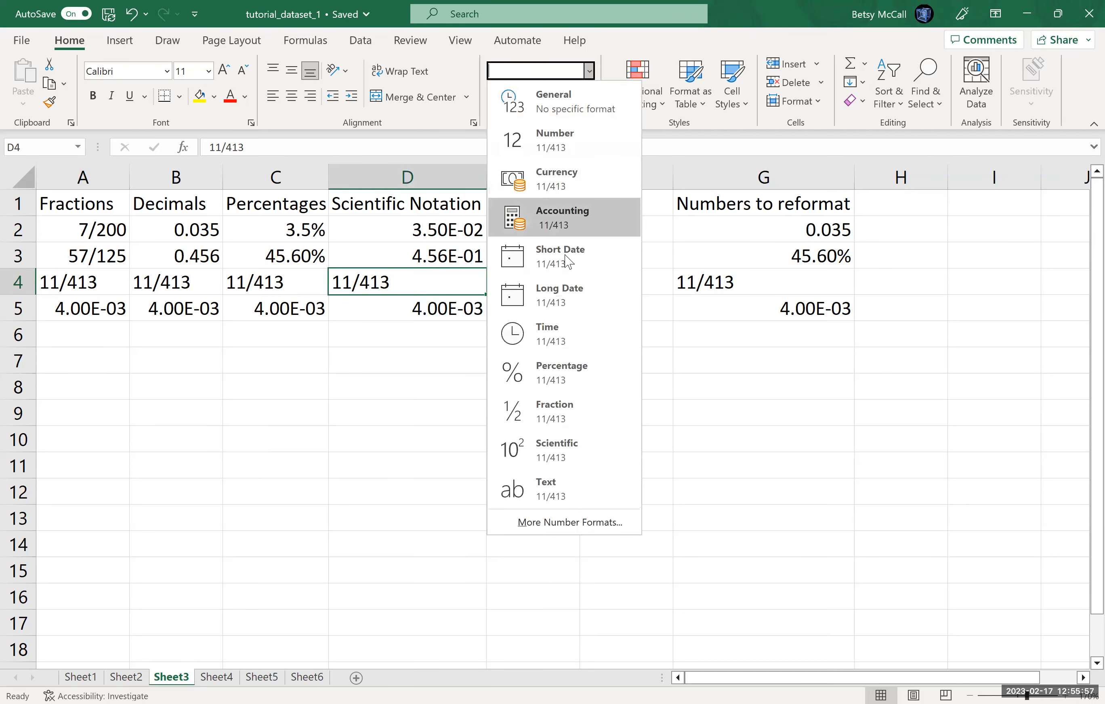
click(571, 452)
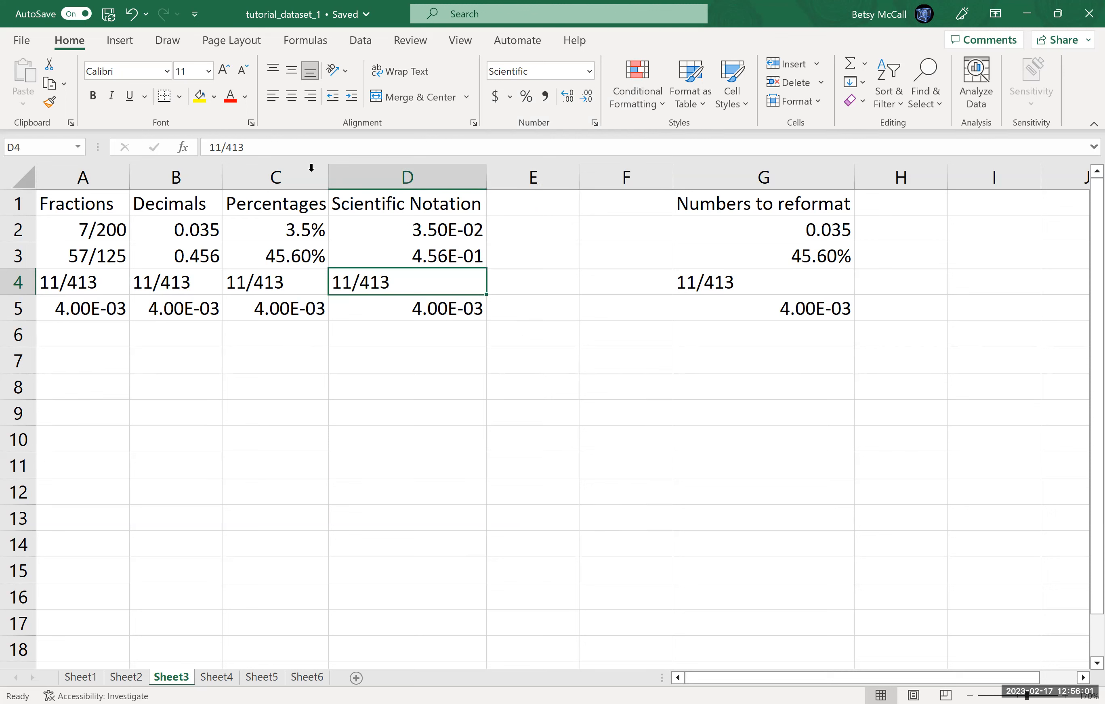
click(209, 150)
click(209, 149)
text(=)
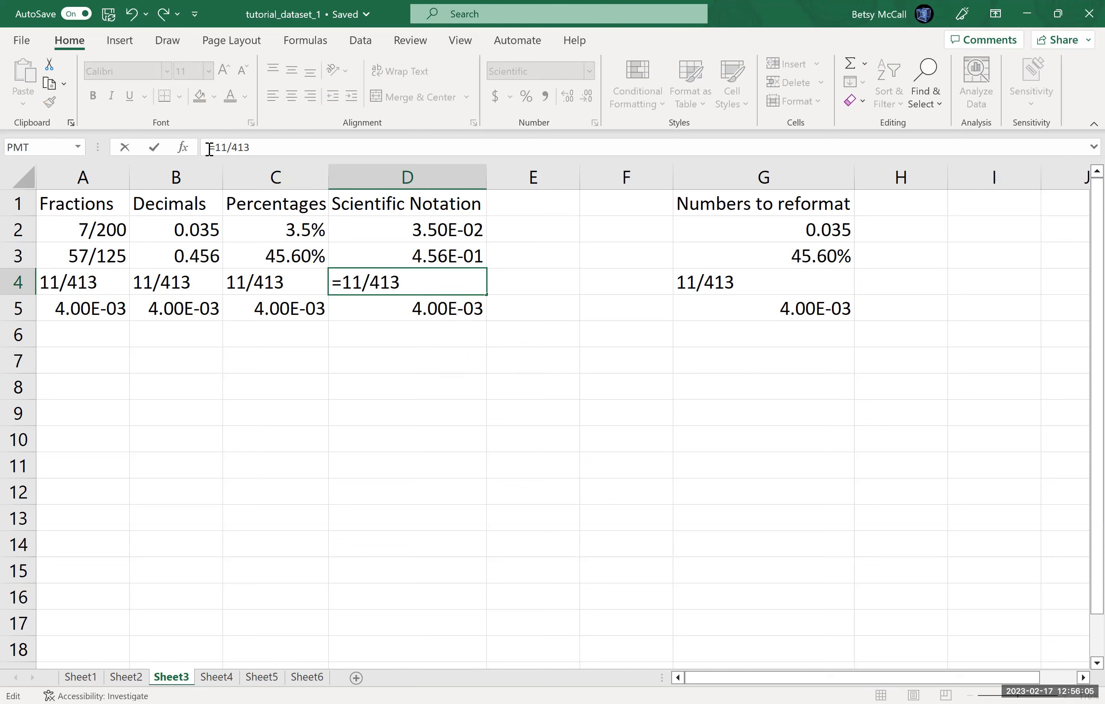
key(Return)
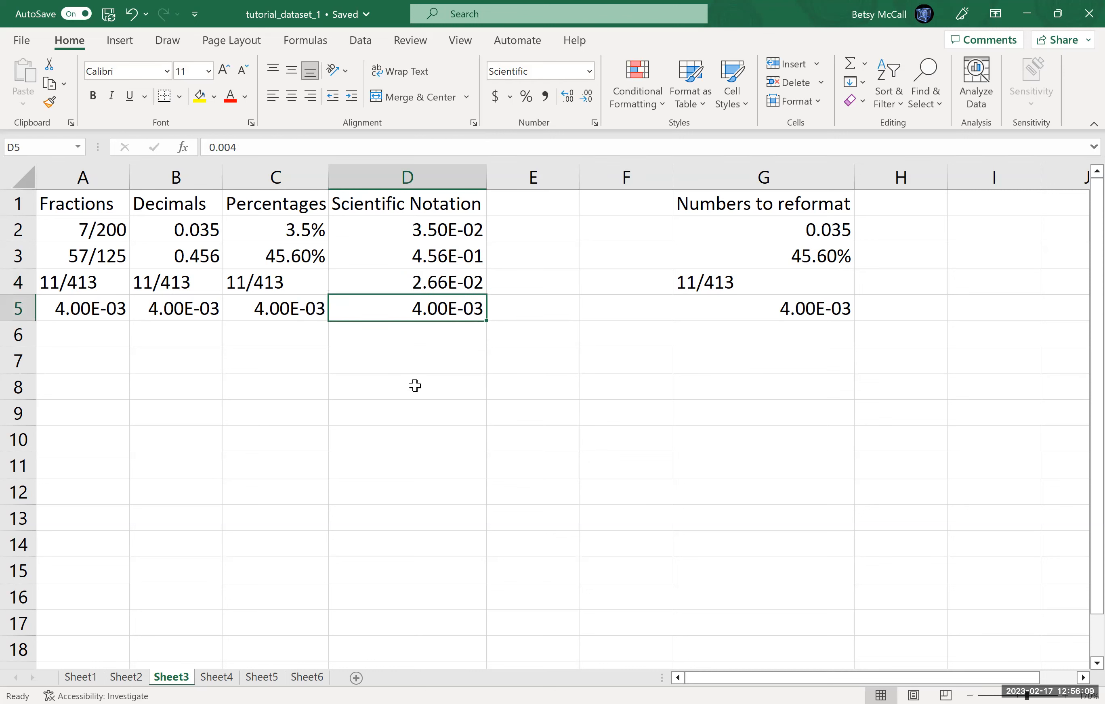
Step: Turn C4 into the formula =11/413 and format it as a percentage with two decimal places
click(262, 284)
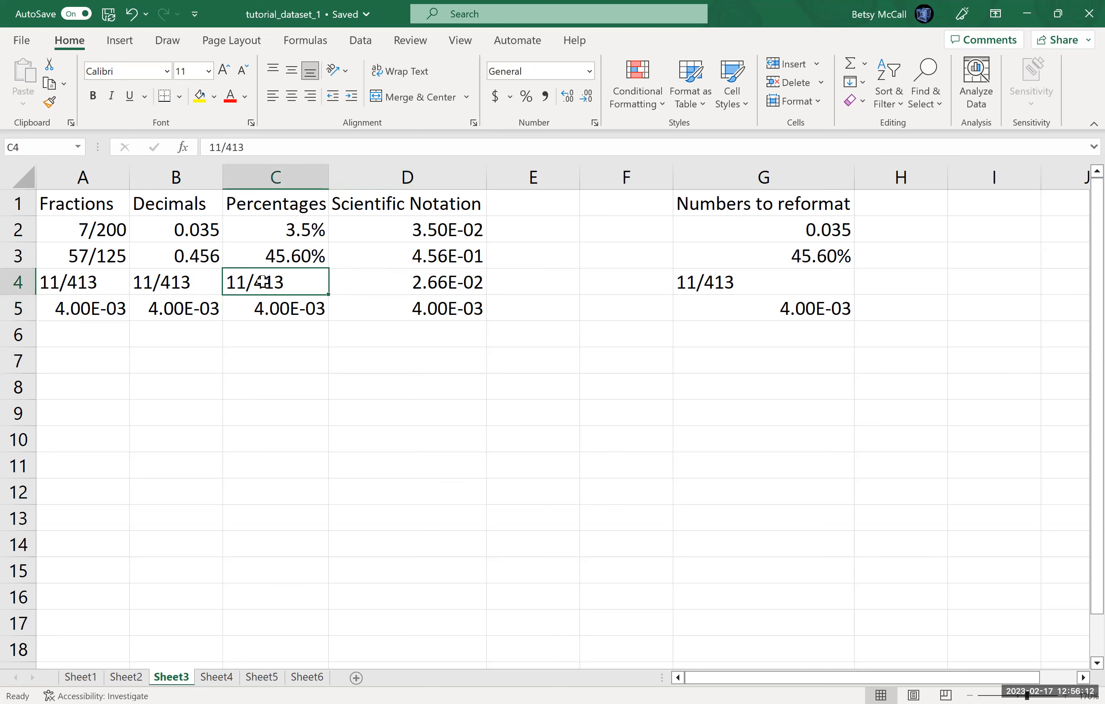
click(210, 150)
text(=)
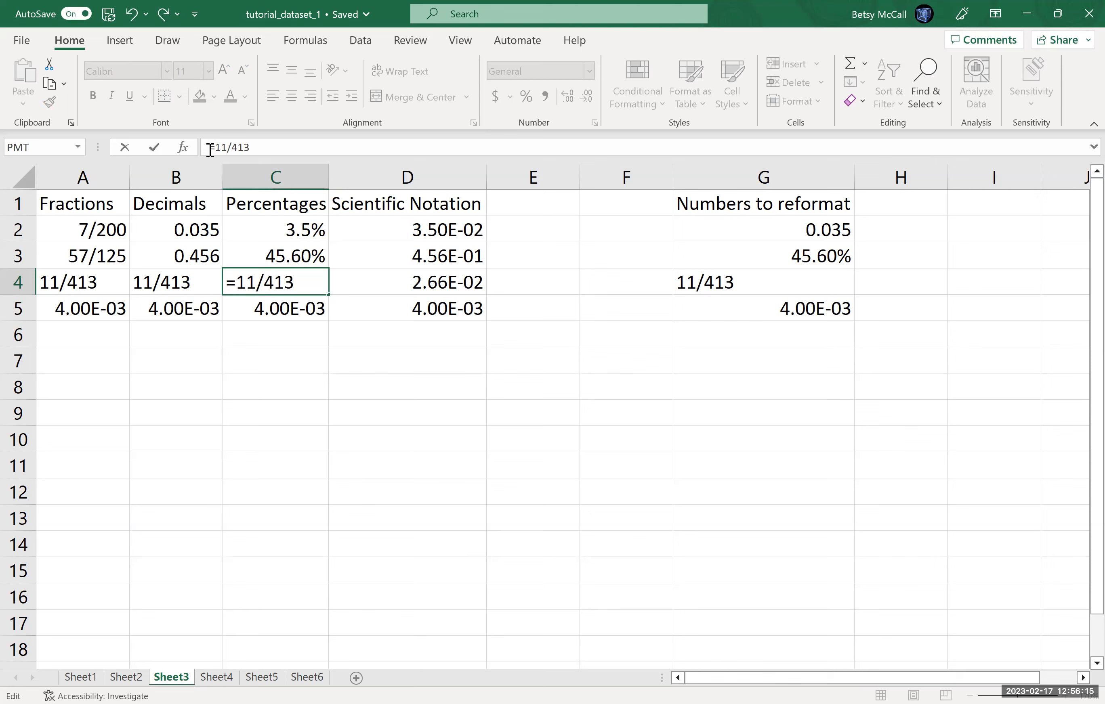
key(Return)
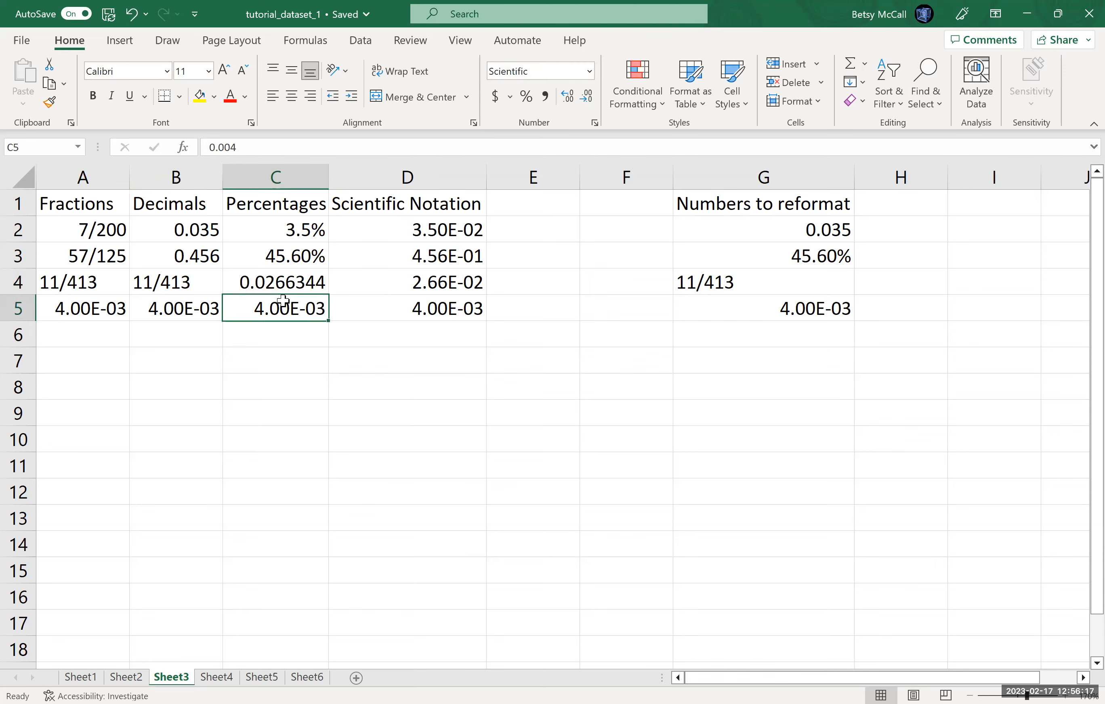
click(285, 286)
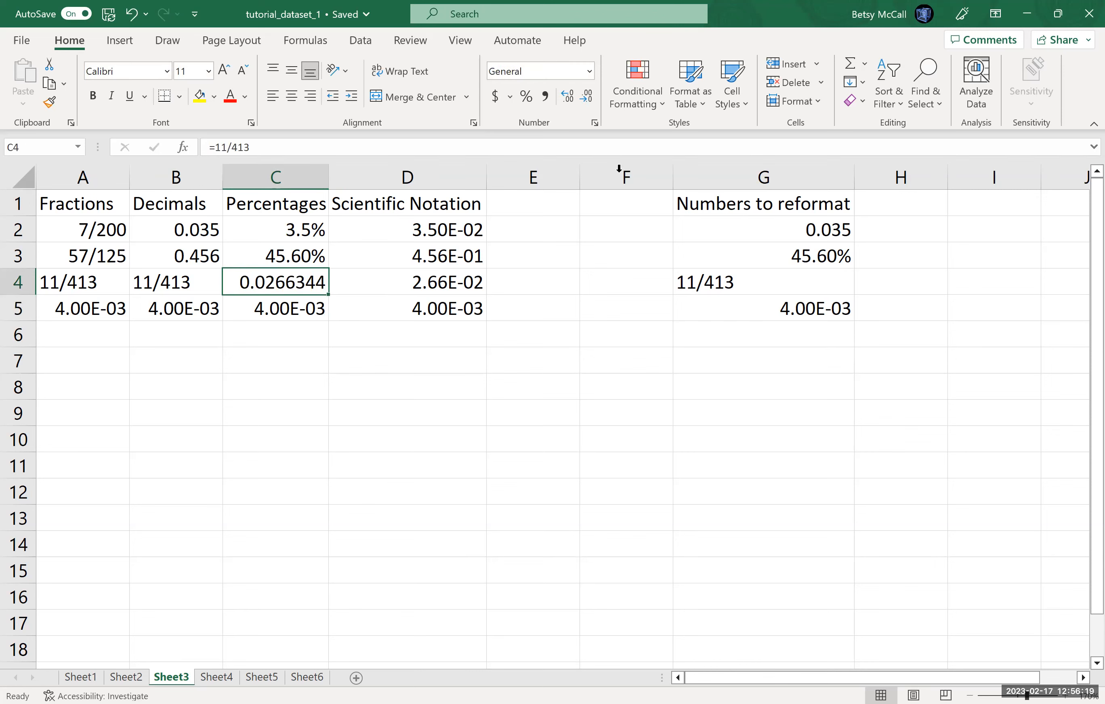
click(525, 99)
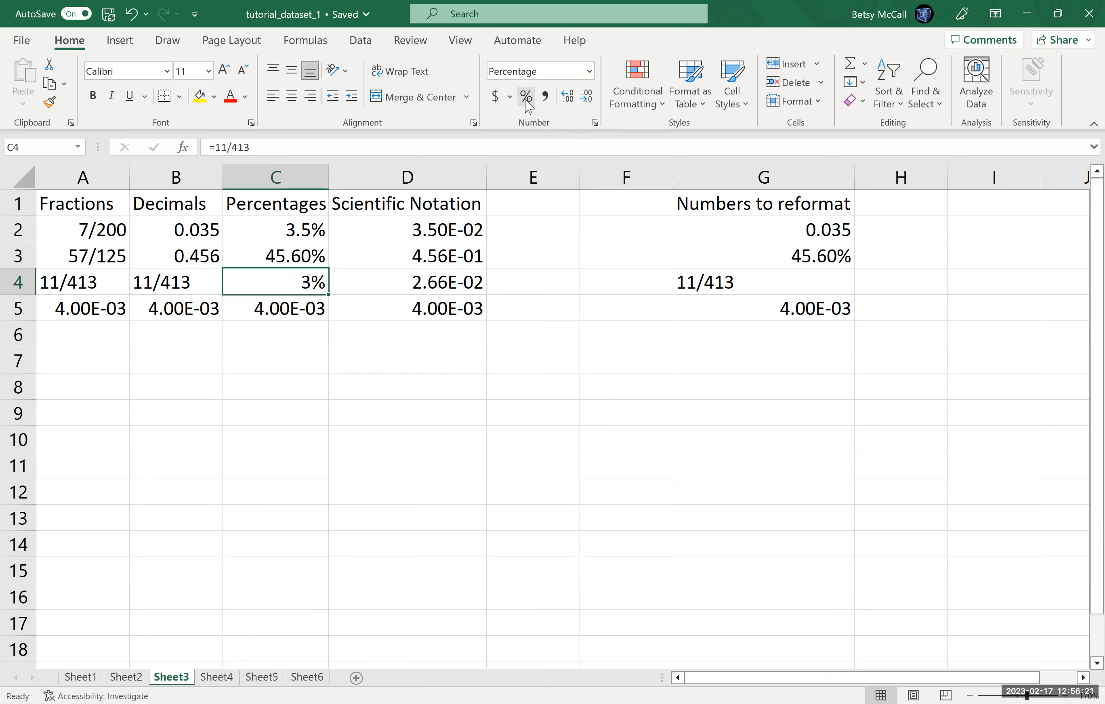
click(566, 100)
click(566, 100)
Step: Turn the 11/413 entry in B4 into the formula =11/413
click(160, 283)
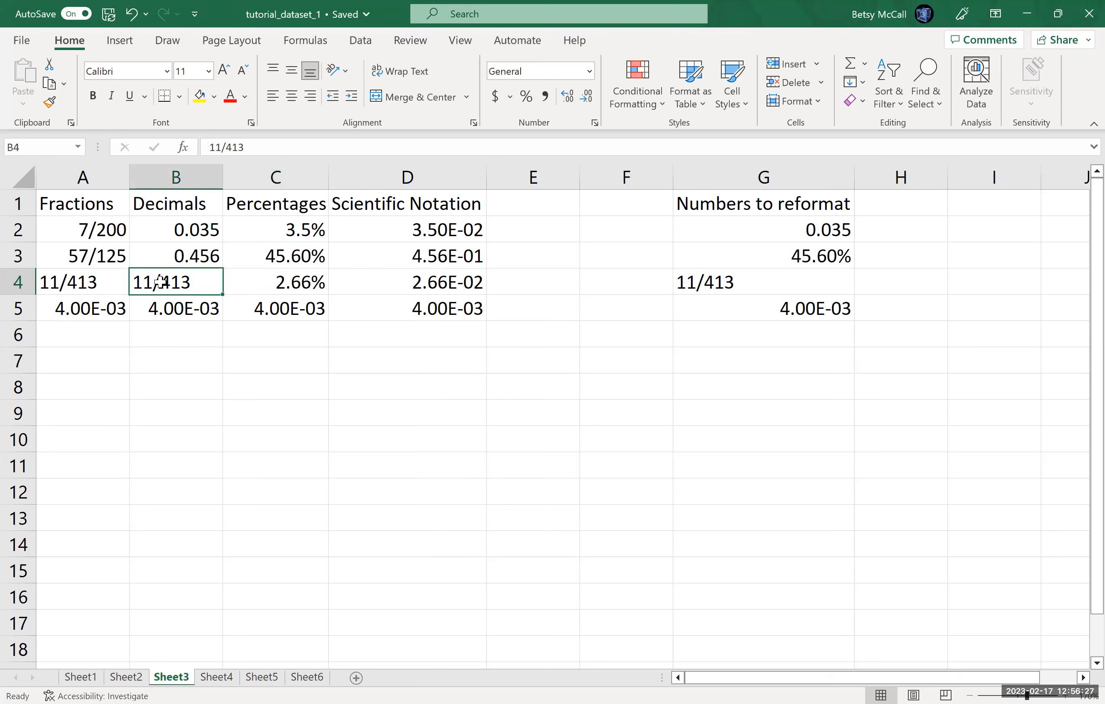
click(211, 147)
text(=)
key(Return)
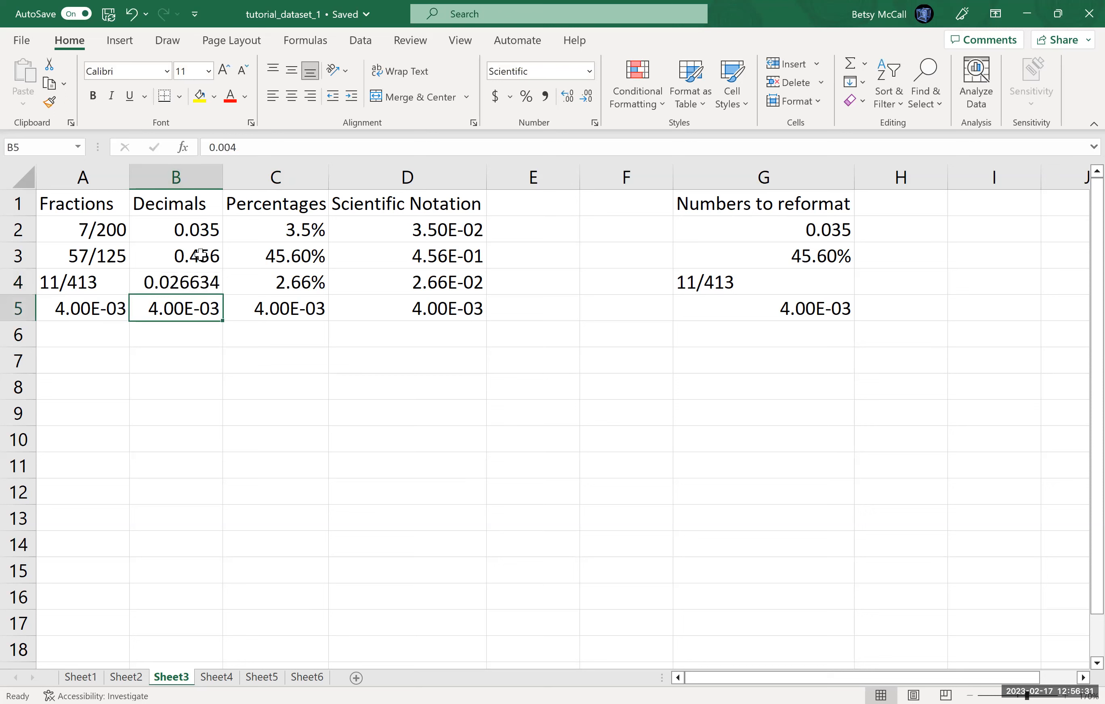
click(198, 283)
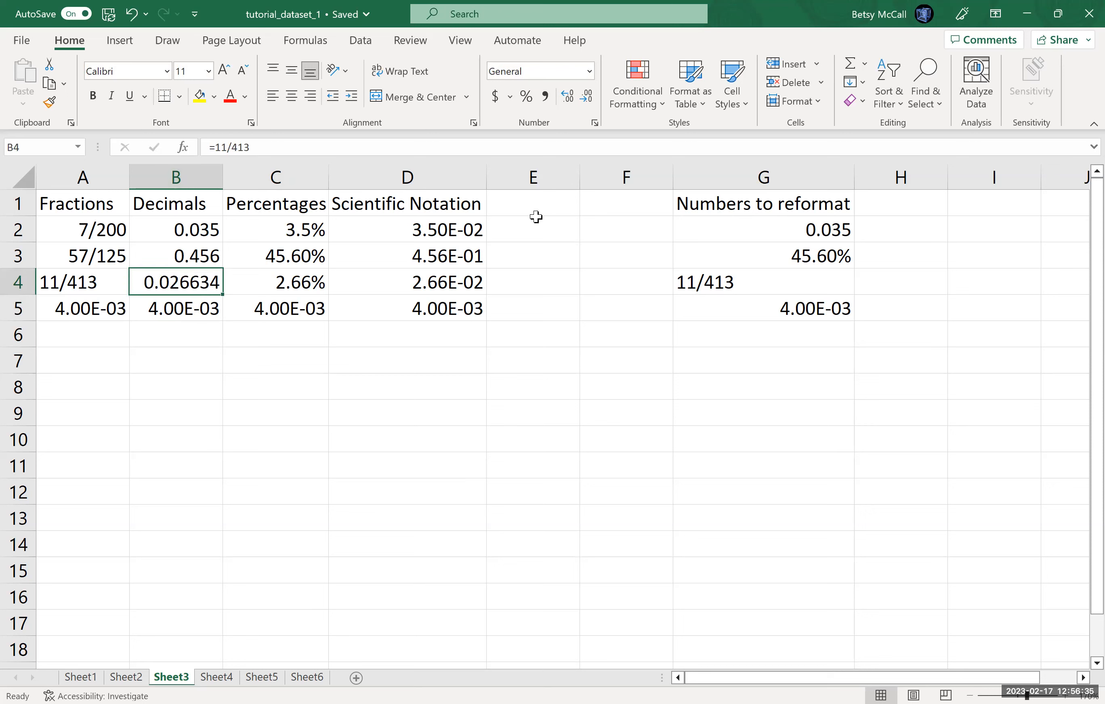
Step: Reduce the decimals shown in B4 to three decimal places
click(589, 97)
click(588, 97)
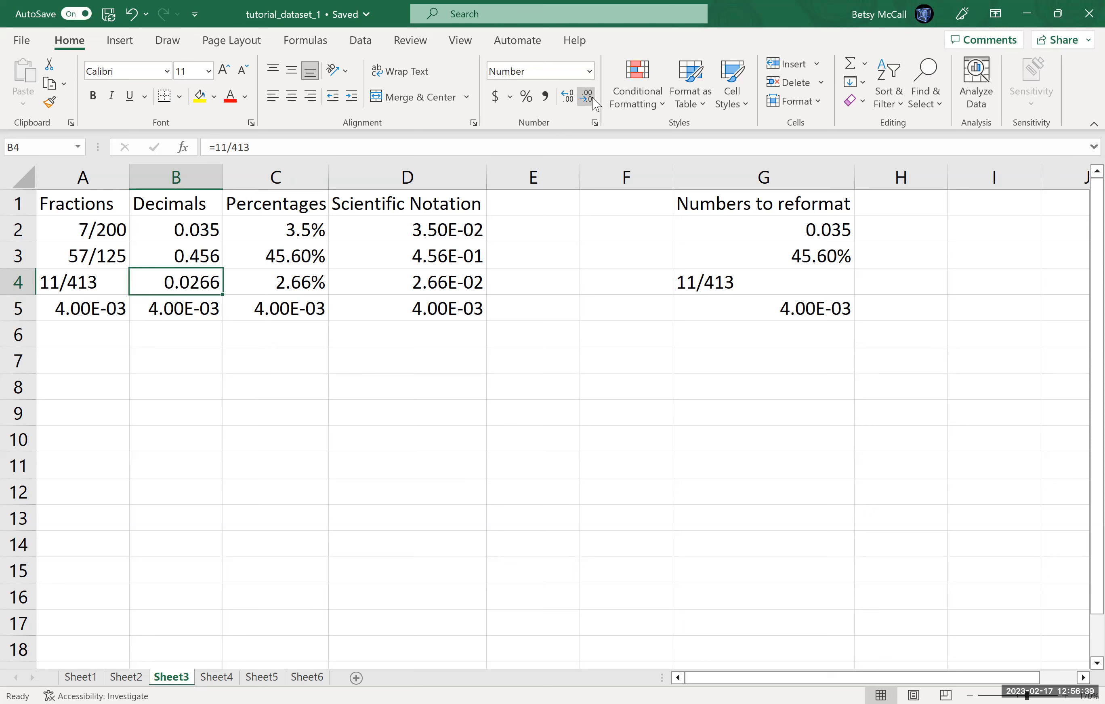
click(592, 99)
click(592, 99)
click(566, 97)
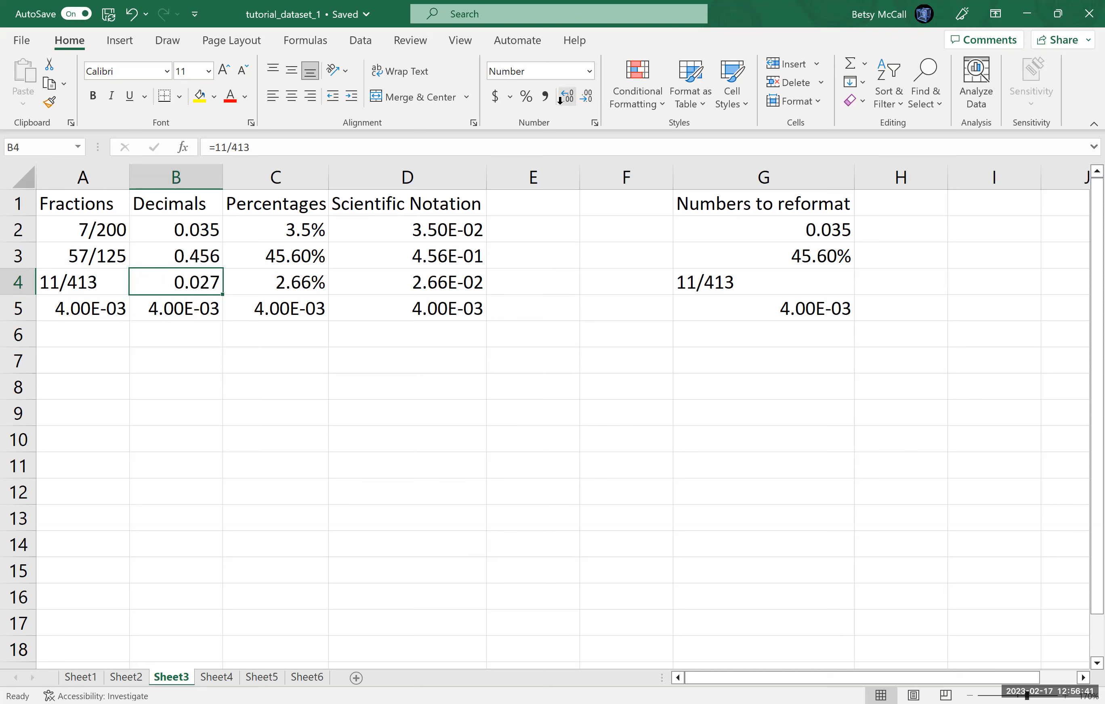
Step: Turn the 11/413 entry in A4 into the formula =11/413
click(89, 283)
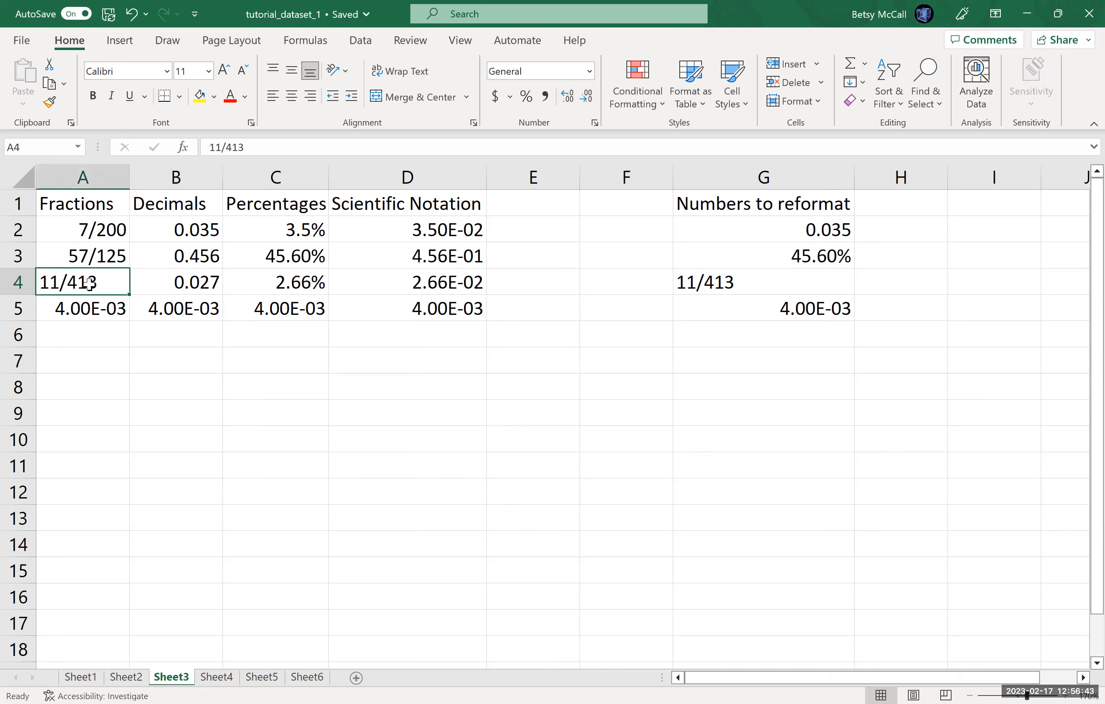
click(208, 148)
text(=)
key(Return)
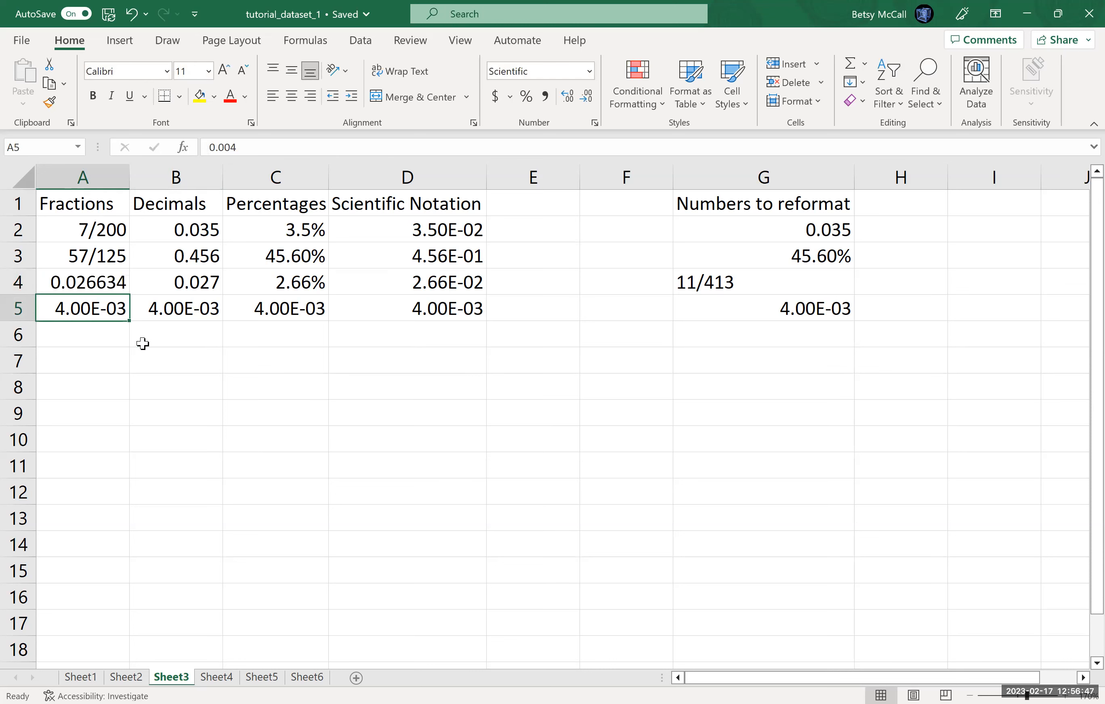
Step: Format A4 as a fraction with up to three digits
click(104, 283)
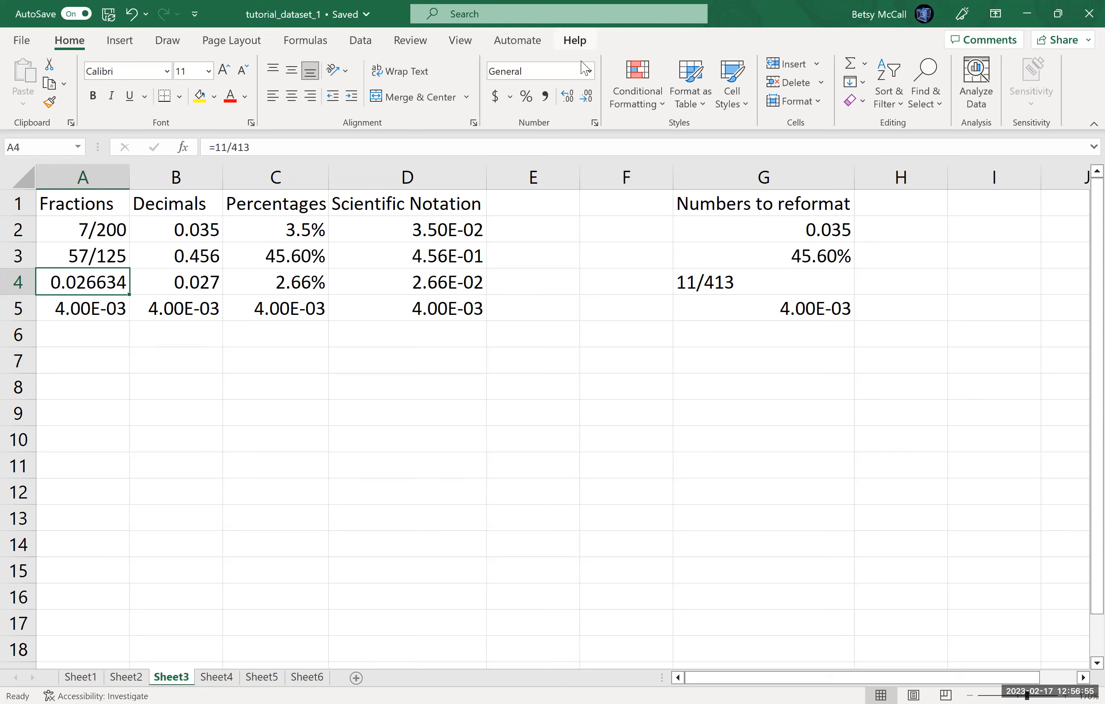
click(595, 123)
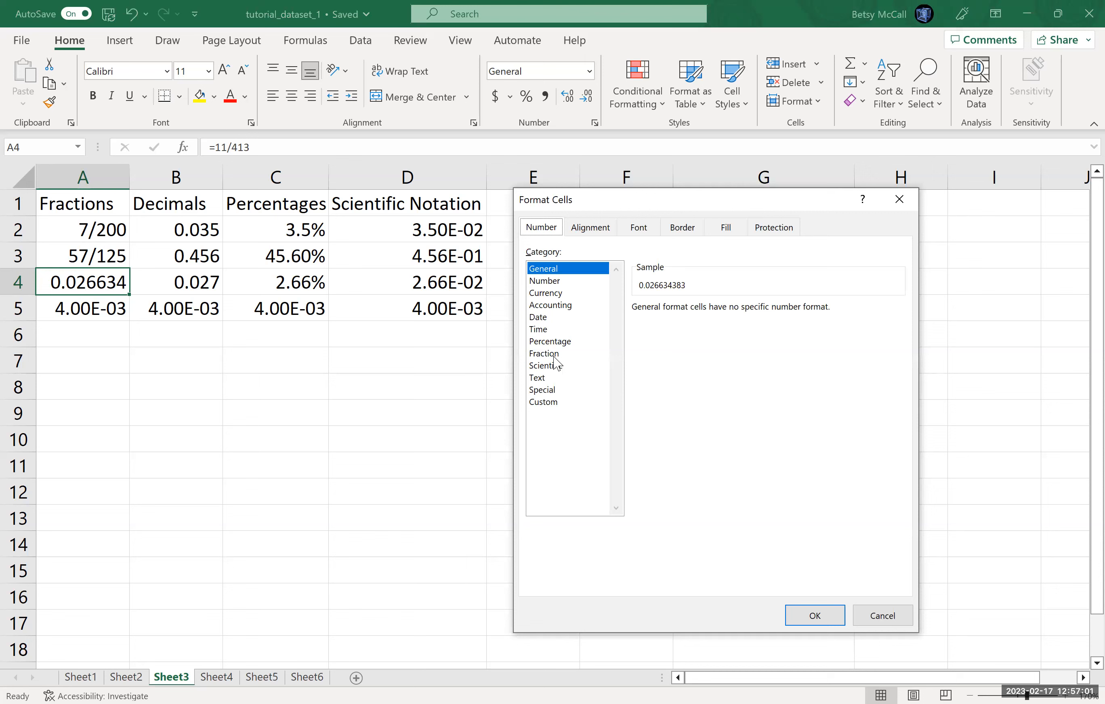
click(884, 613)
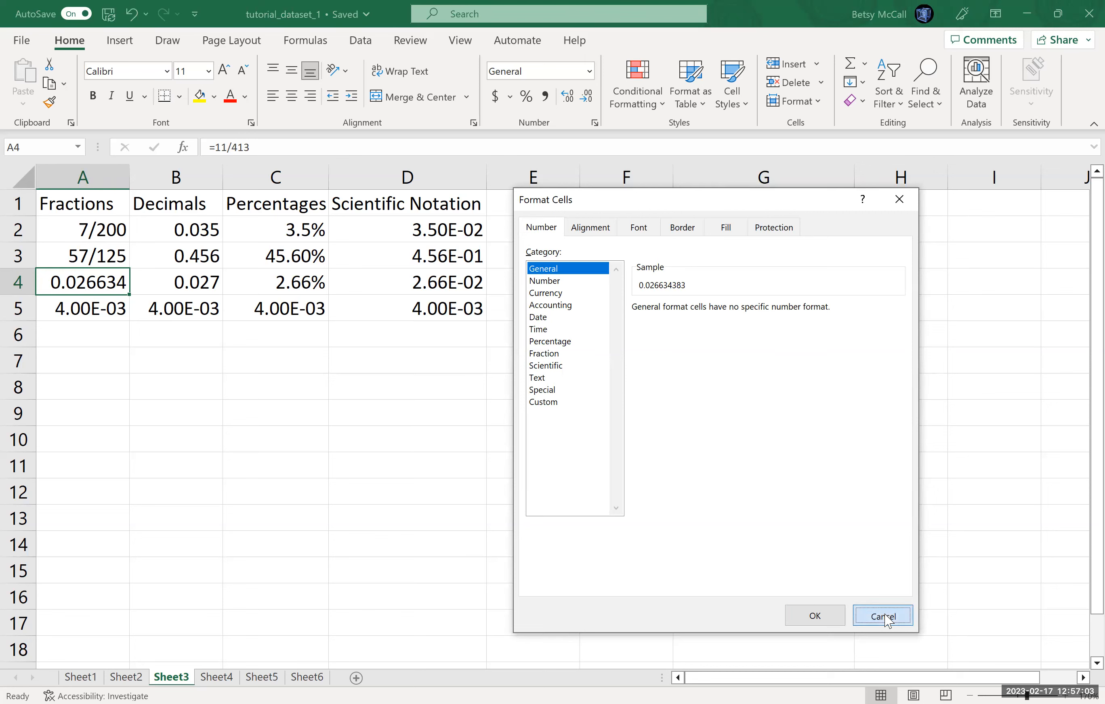
click(589, 71)
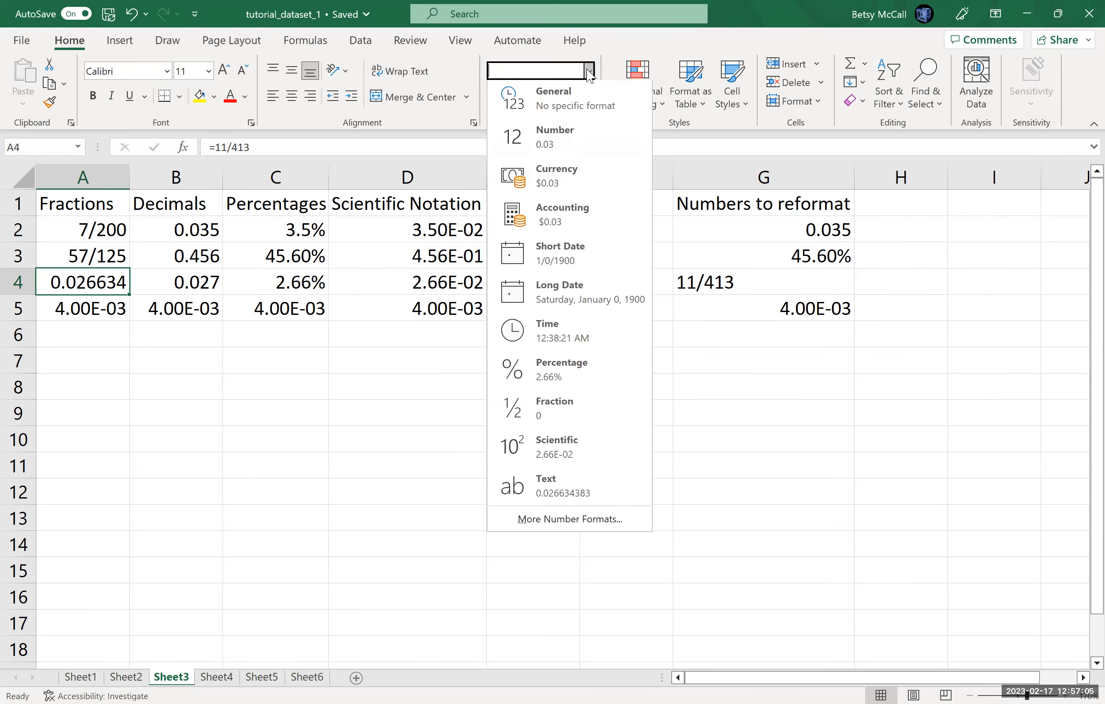
click(568, 397)
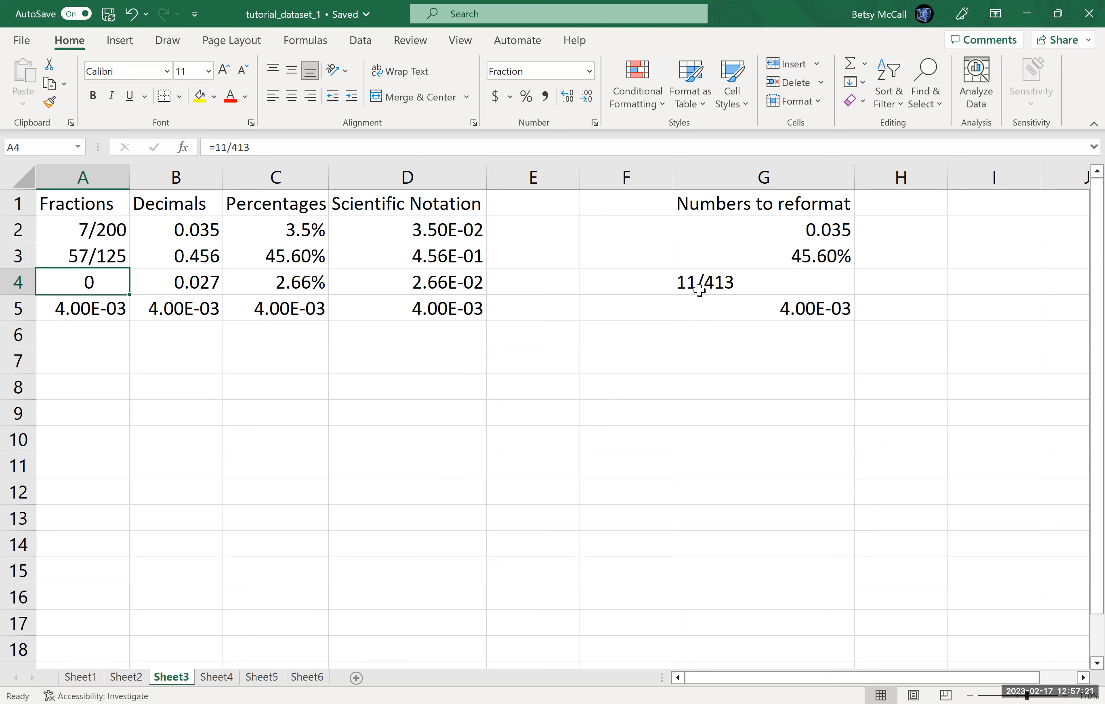
click(589, 74)
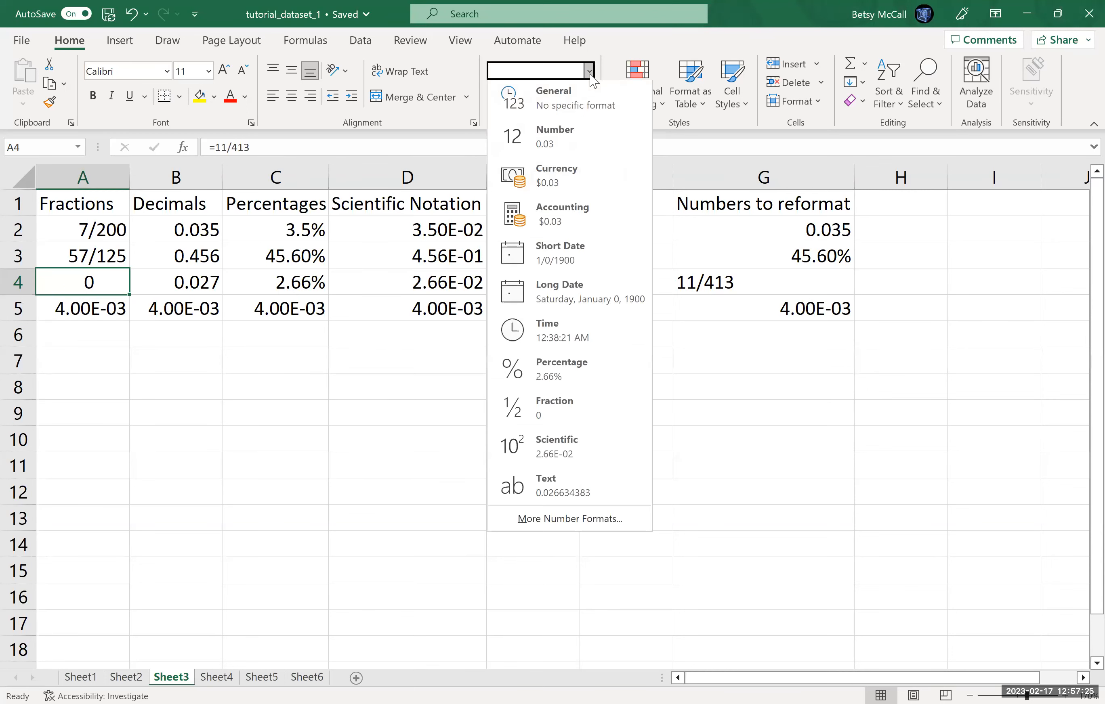
key(Escape)
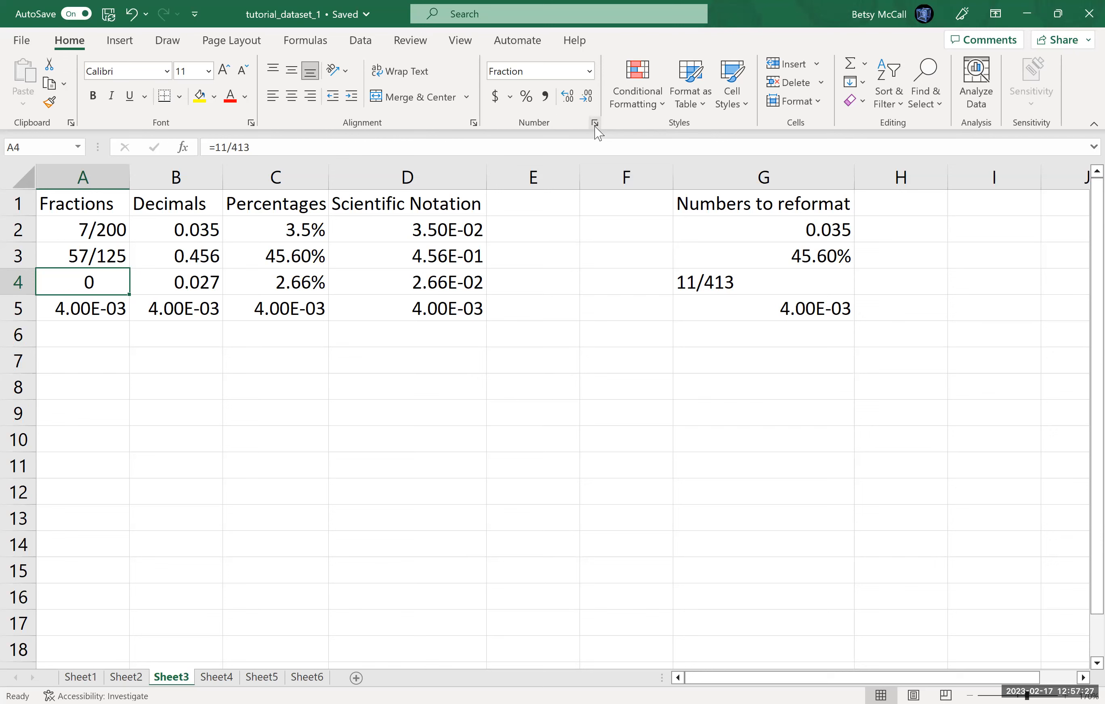
click(594, 123)
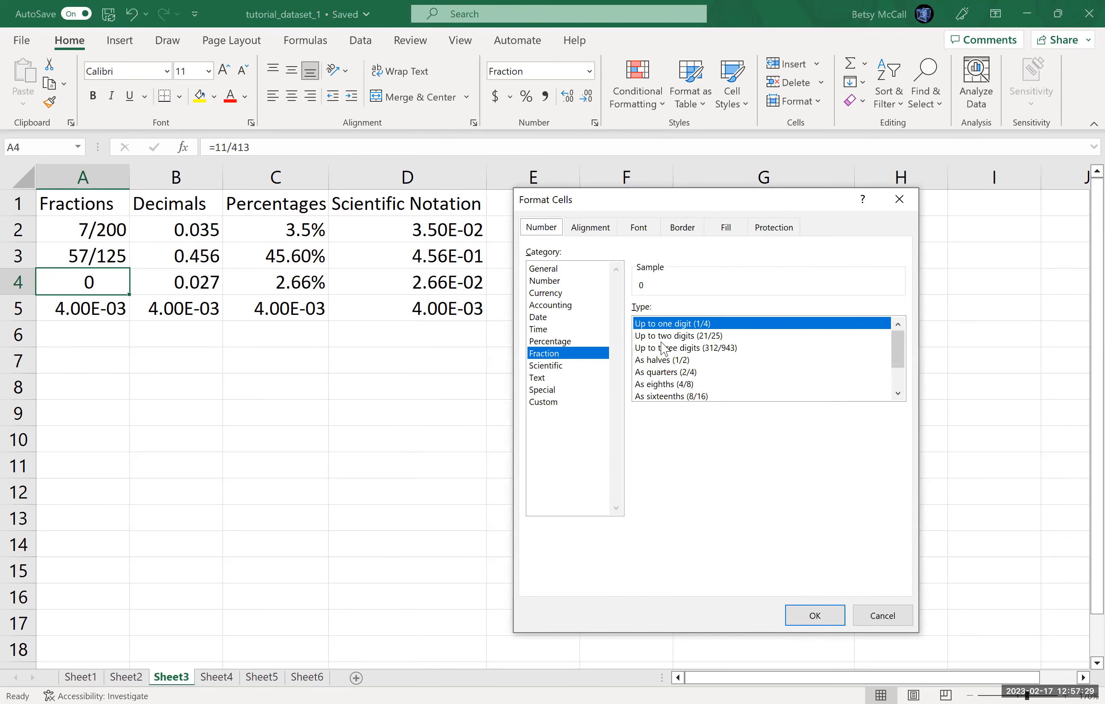
click(664, 348)
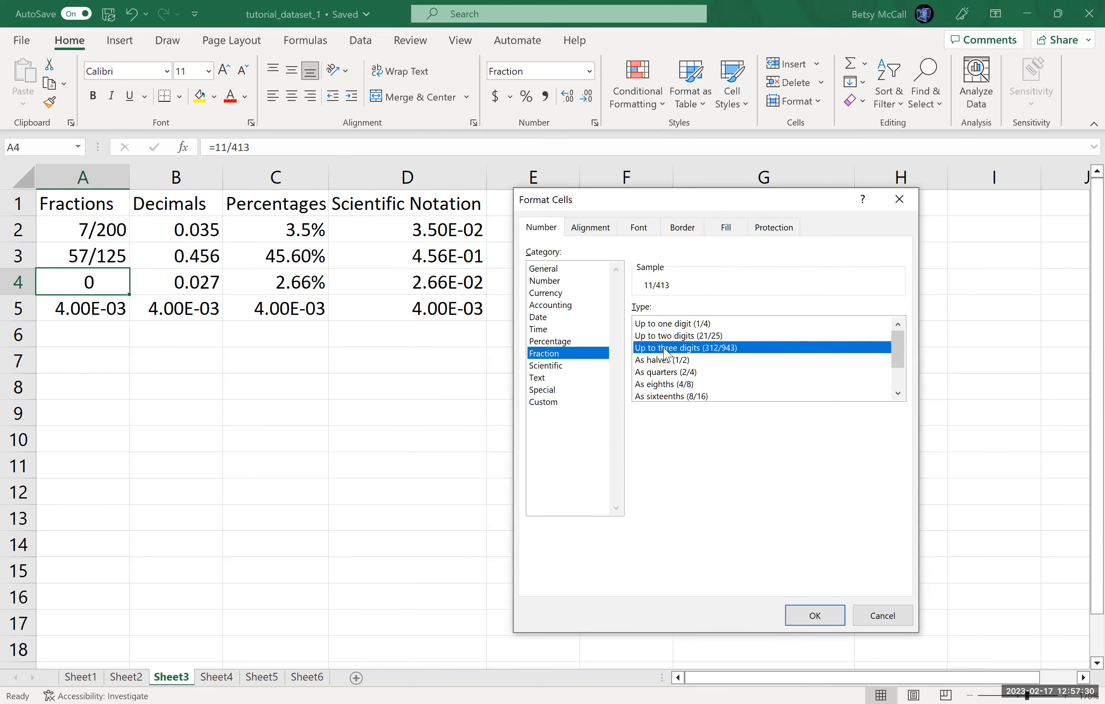
click(818, 616)
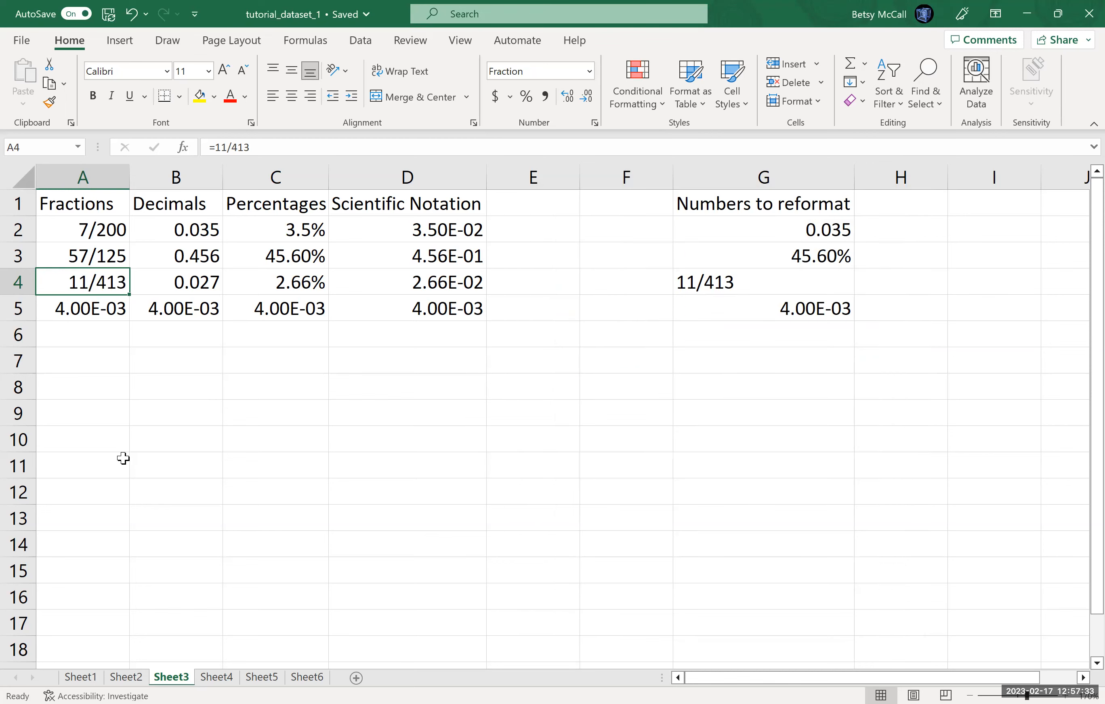
Step: Format A5 as a fraction with up to three digits
click(95, 317)
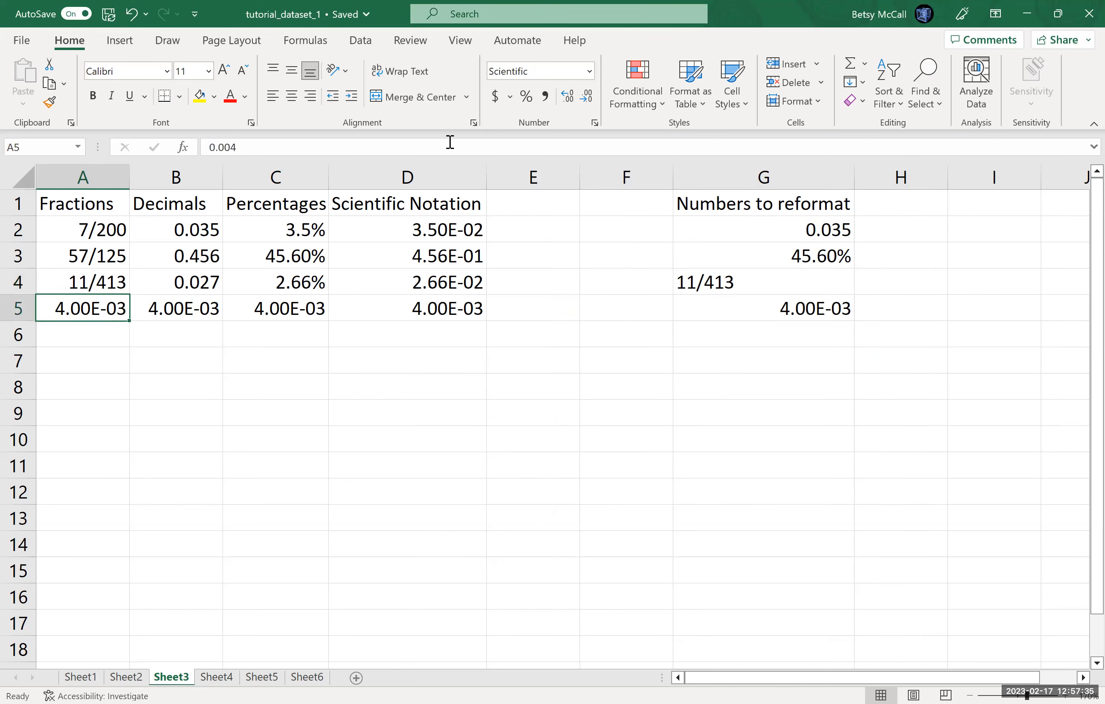
click(594, 123)
click(555, 354)
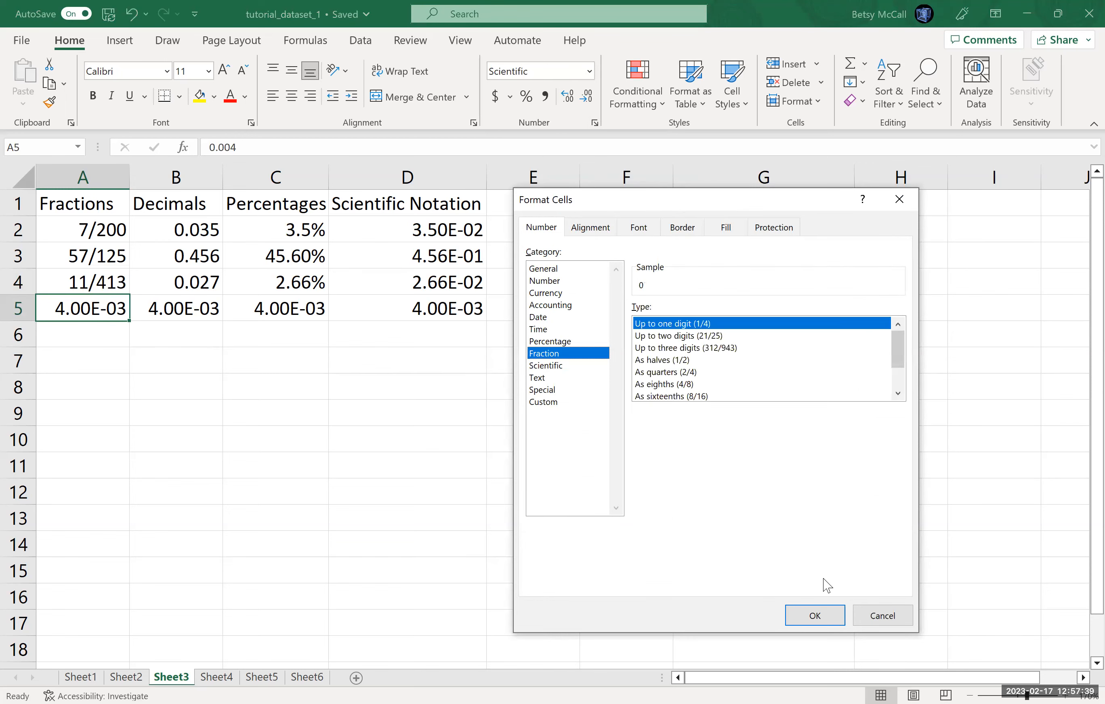
click(734, 349)
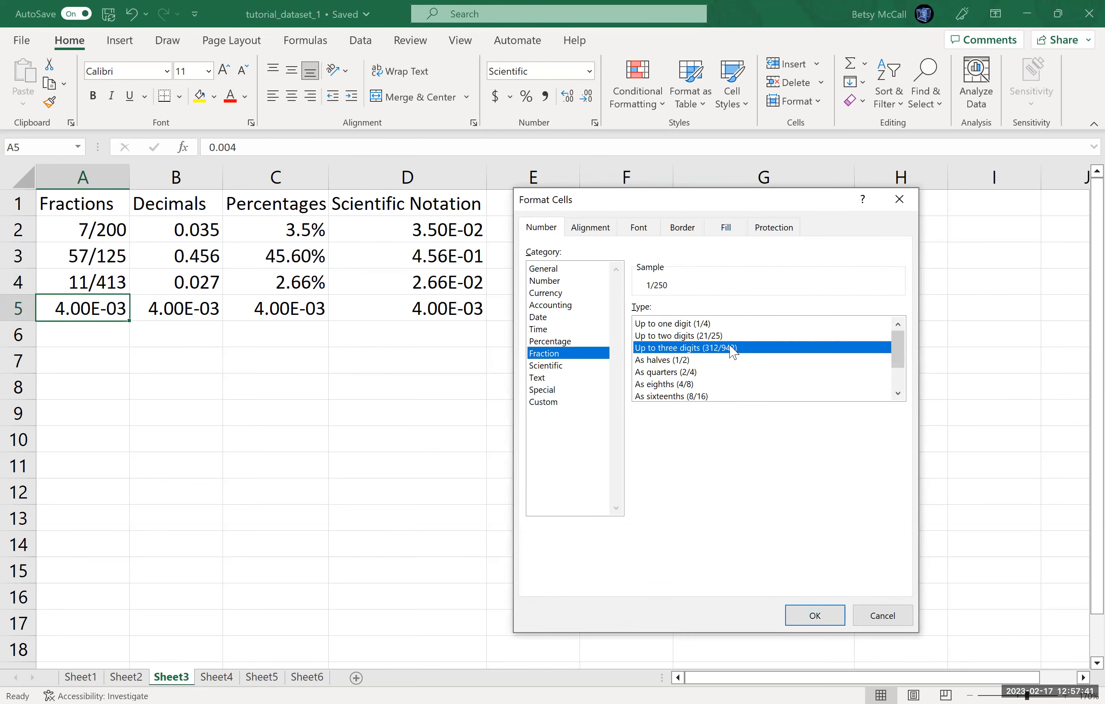
click(817, 619)
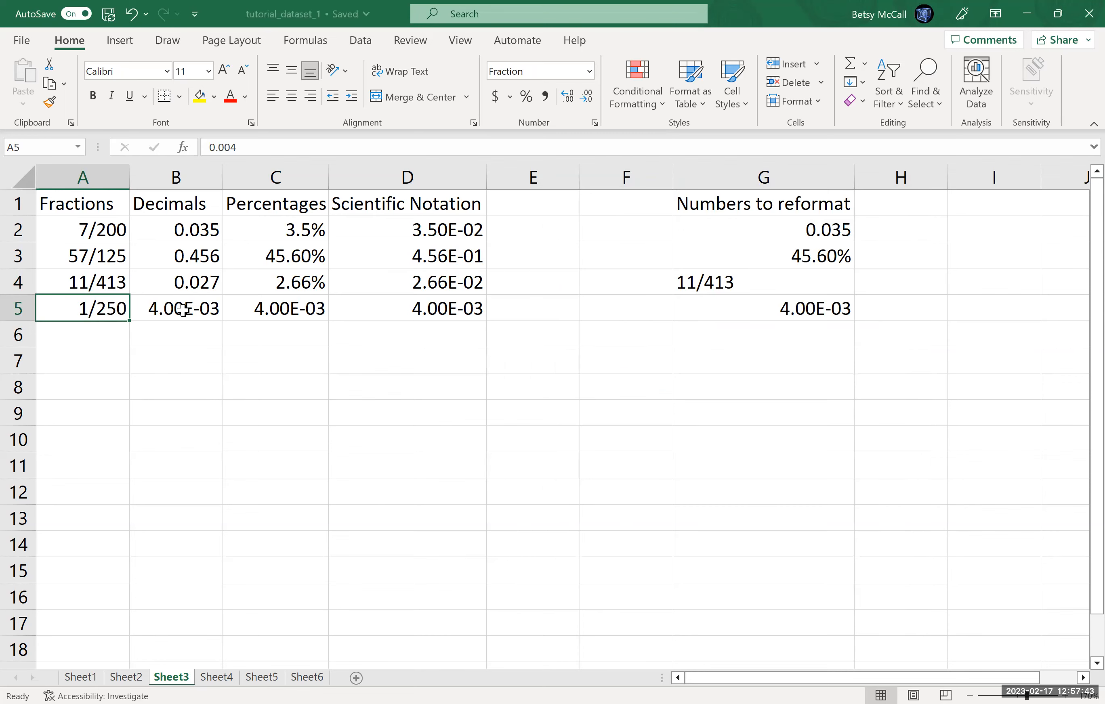
Step: Format B5 as Number showing three decimal places
click(187, 311)
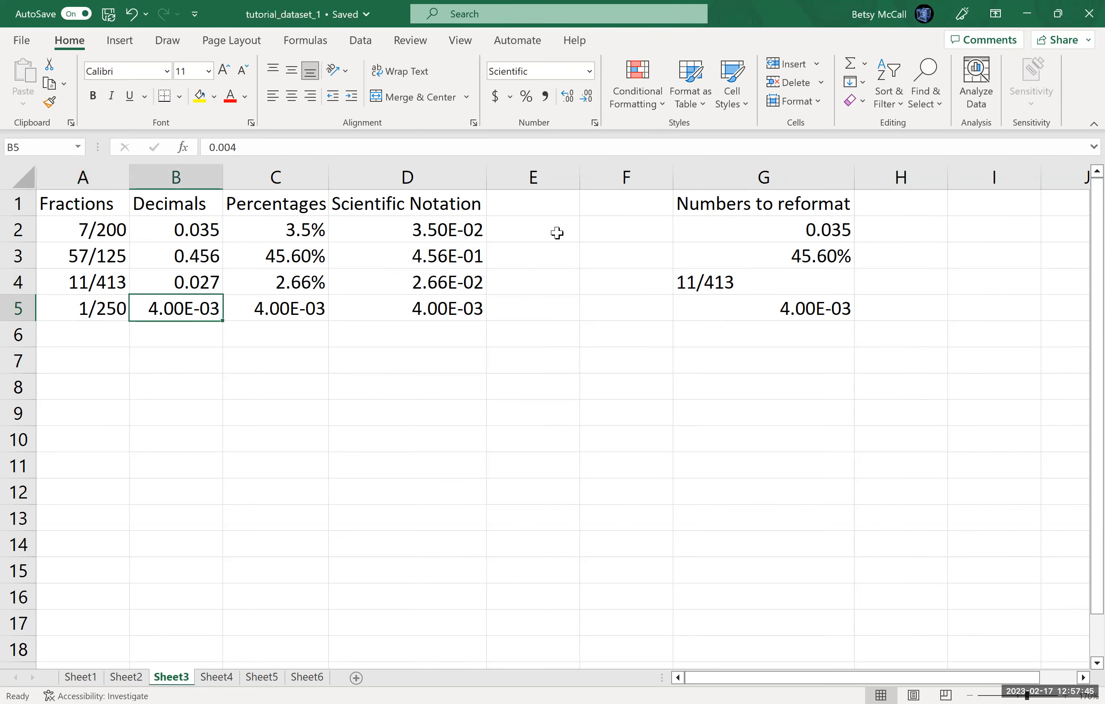
click(588, 71)
click(566, 139)
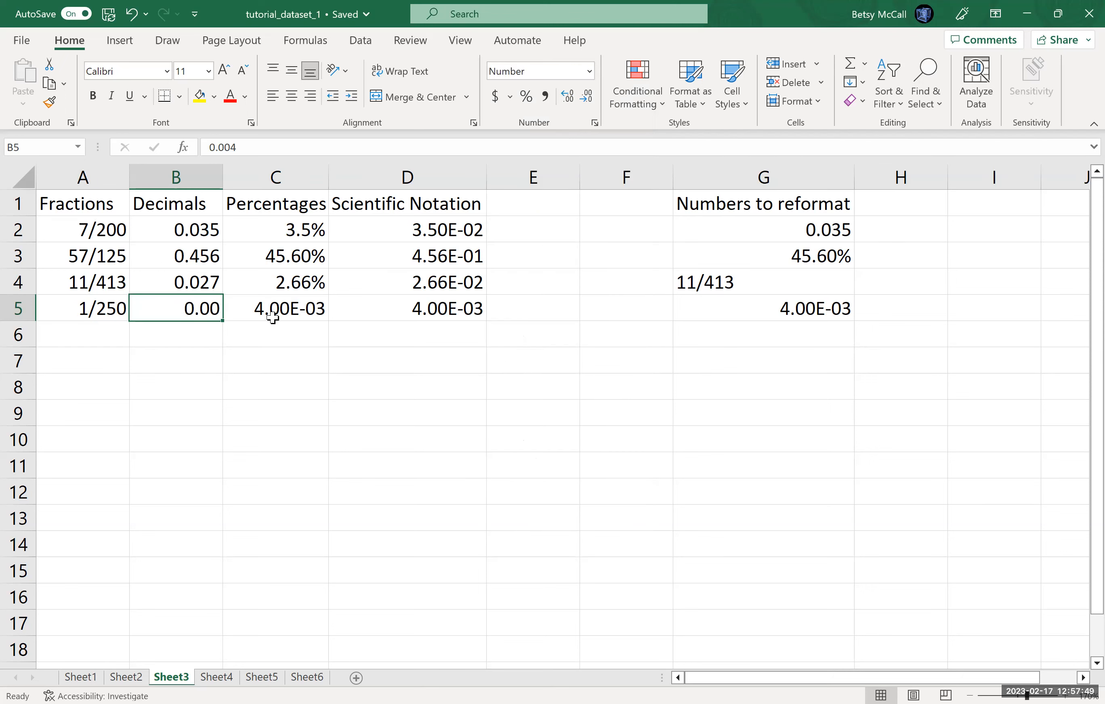
click(567, 106)
click(567, 106)
click(586, 106)
Step: Format C5 as a percentage with one decimal place
click(316, 306)
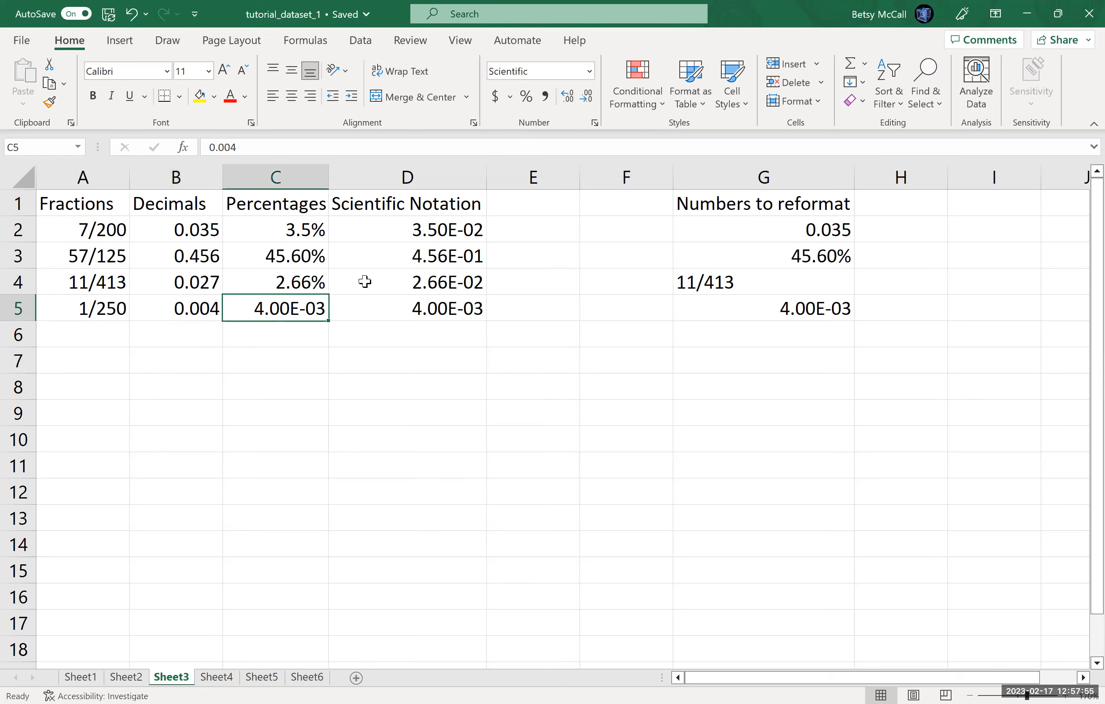
click(525, 102)
click(567, 98)
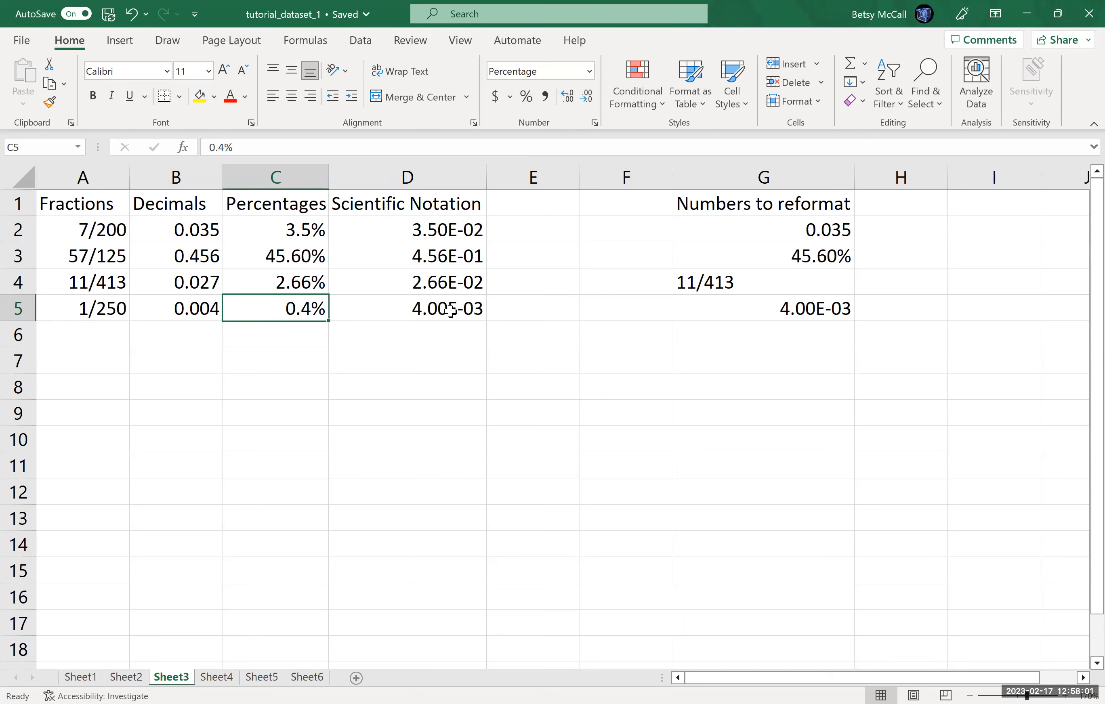